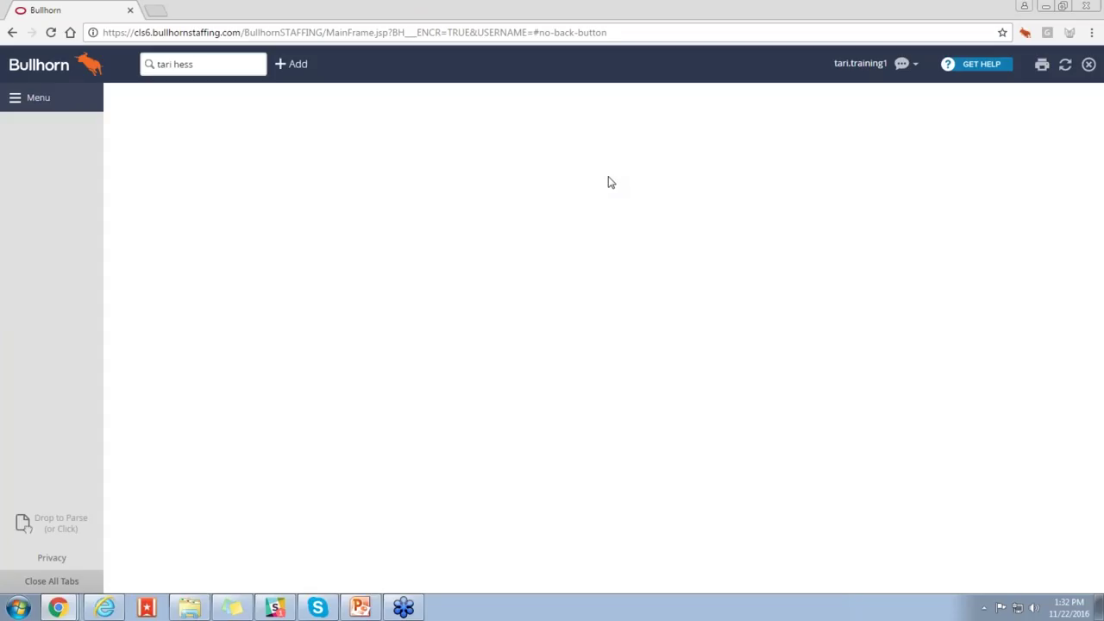
Step: Clear the previous search text from the header Find box
click(196, 66)
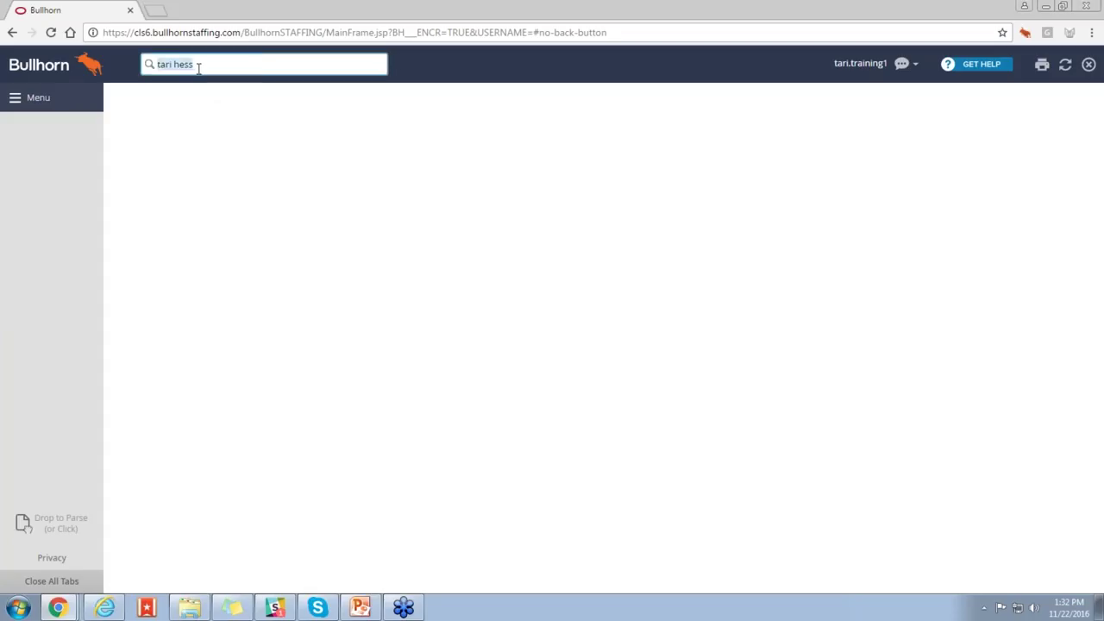
key(BackSpace)
Step: Search the contact's partial first and last name and open the full Fast Find results
text(silv)
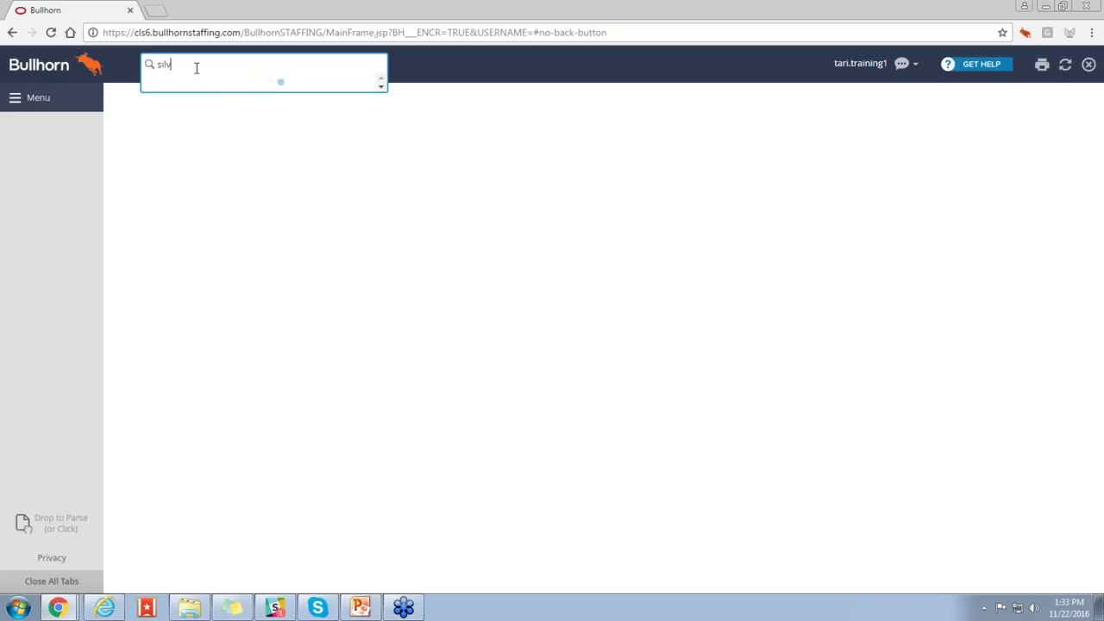
text( wat)
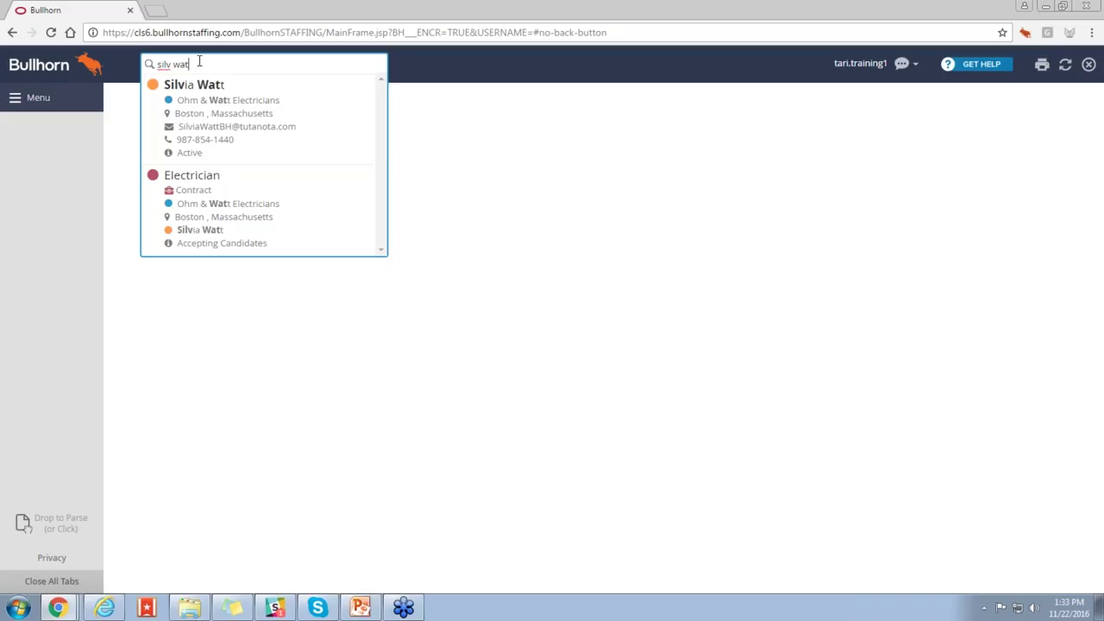
key(Return)
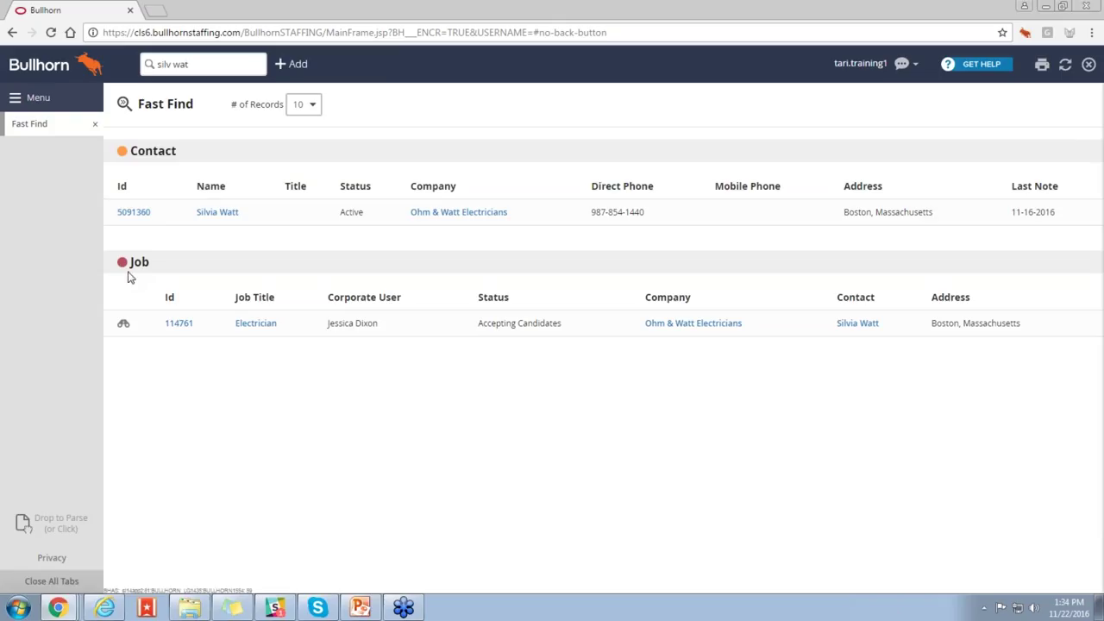
Step: Open the matching contact's record, then the Electrician job 114761 from Fast Find
click(218, 217)
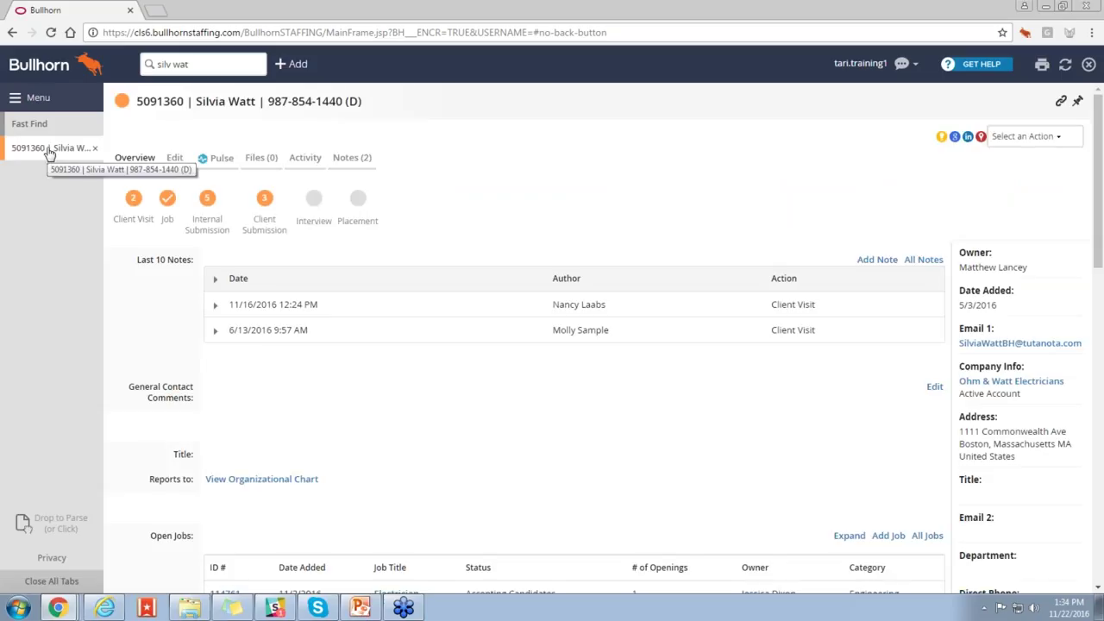
click(29, 124)
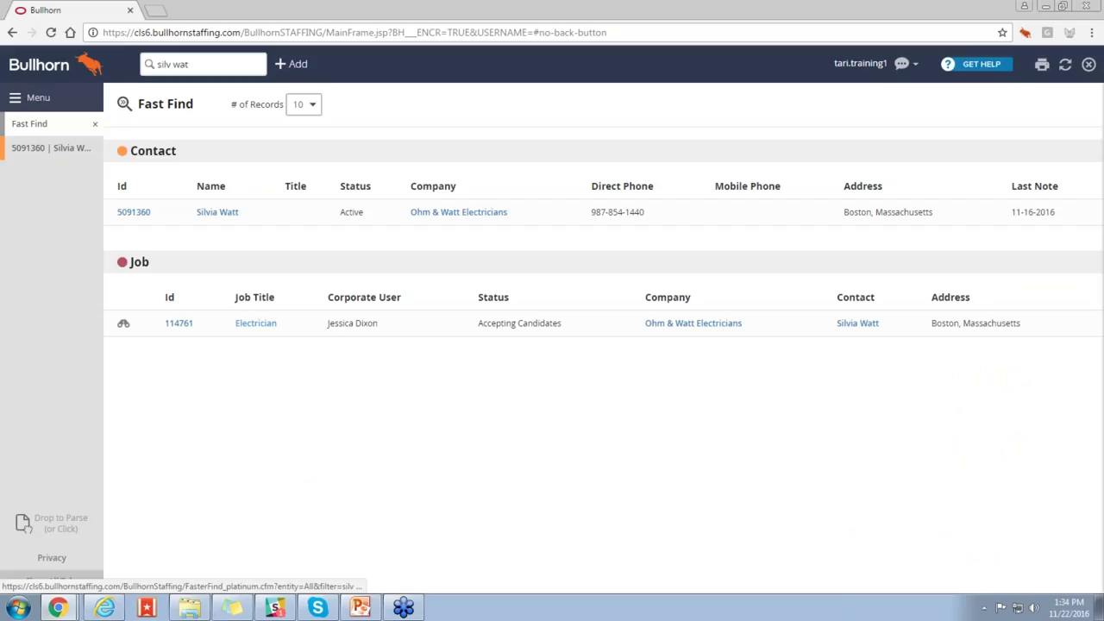
click(241, 324)
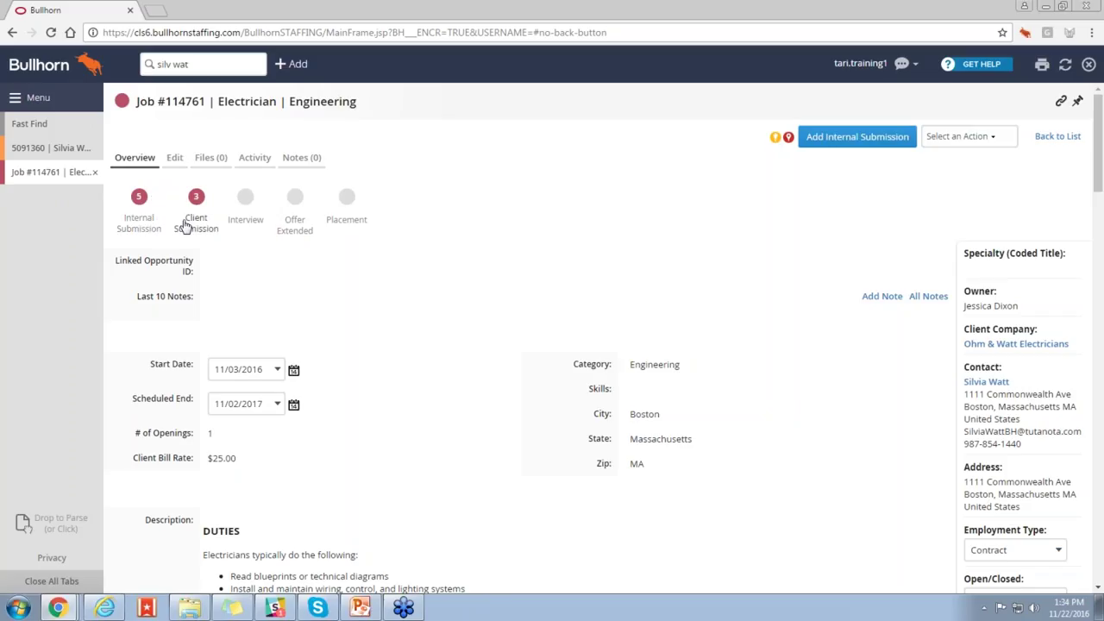
Step: Review the Electrician job's three client submissions, check the contact's record, then return to Fast Find
click(184, 226)
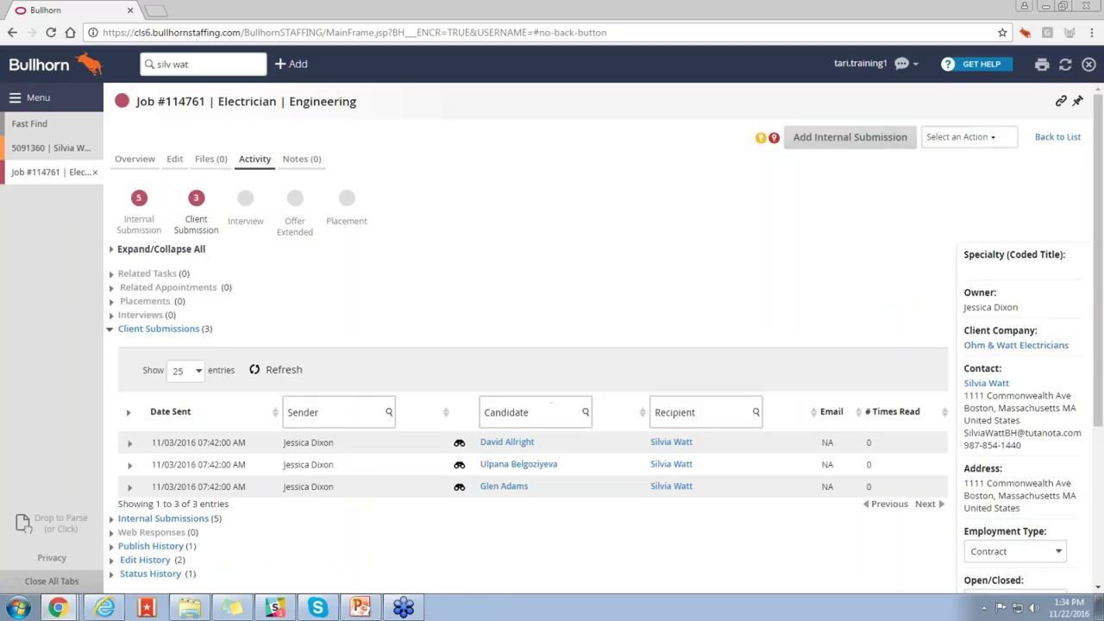
click(59, 155)
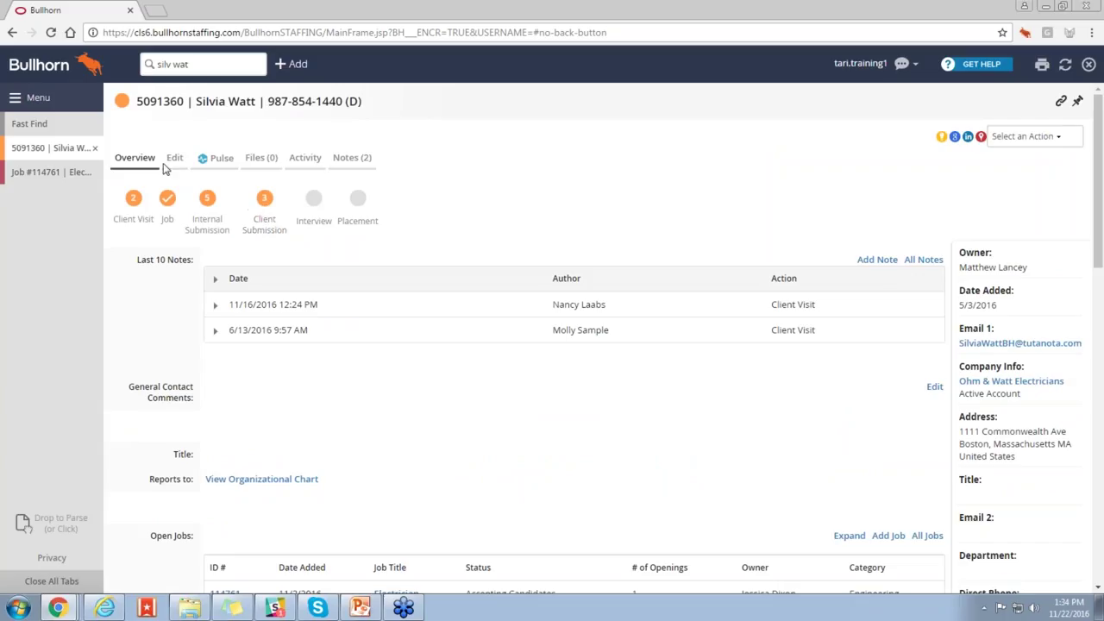
click(52, 124)
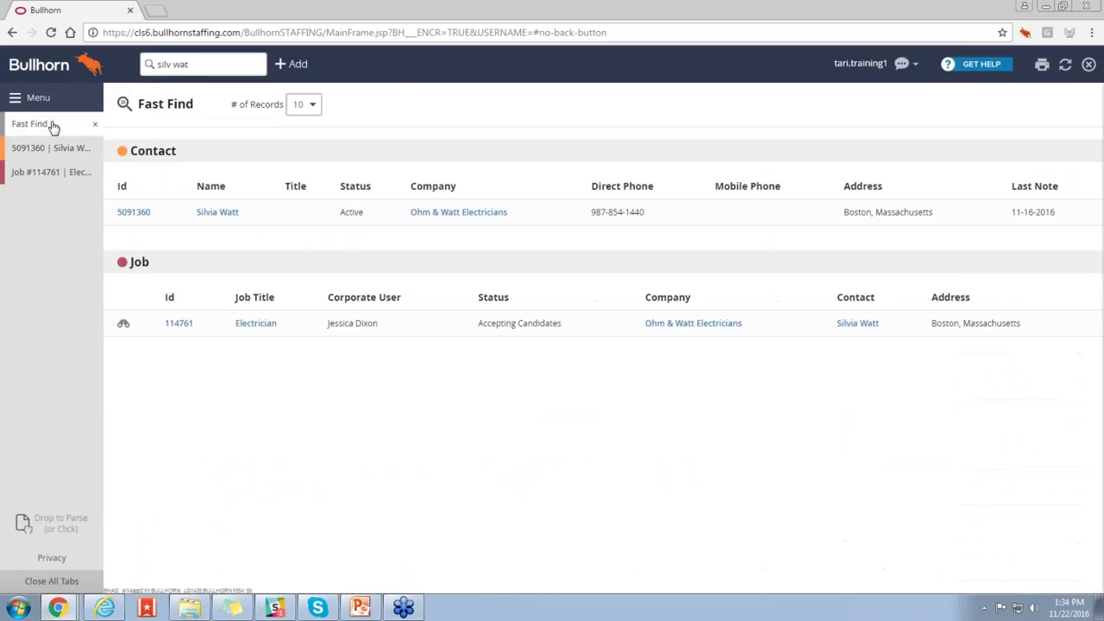
click(197, 64)
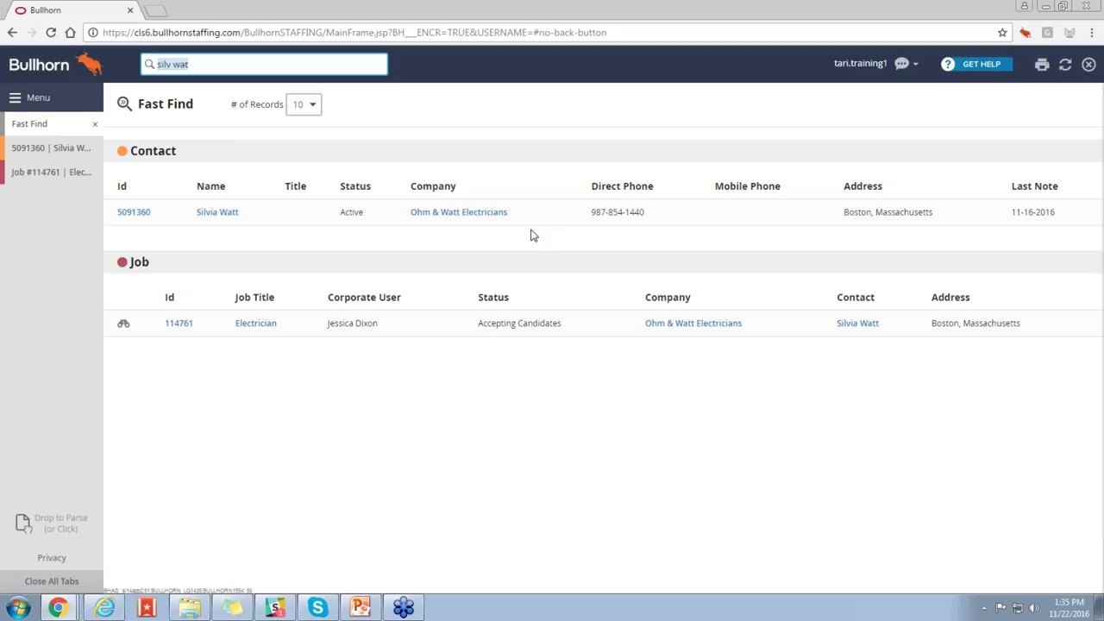
Step: Bring the contact's record back up and empty the quick find box
click(67, 148)
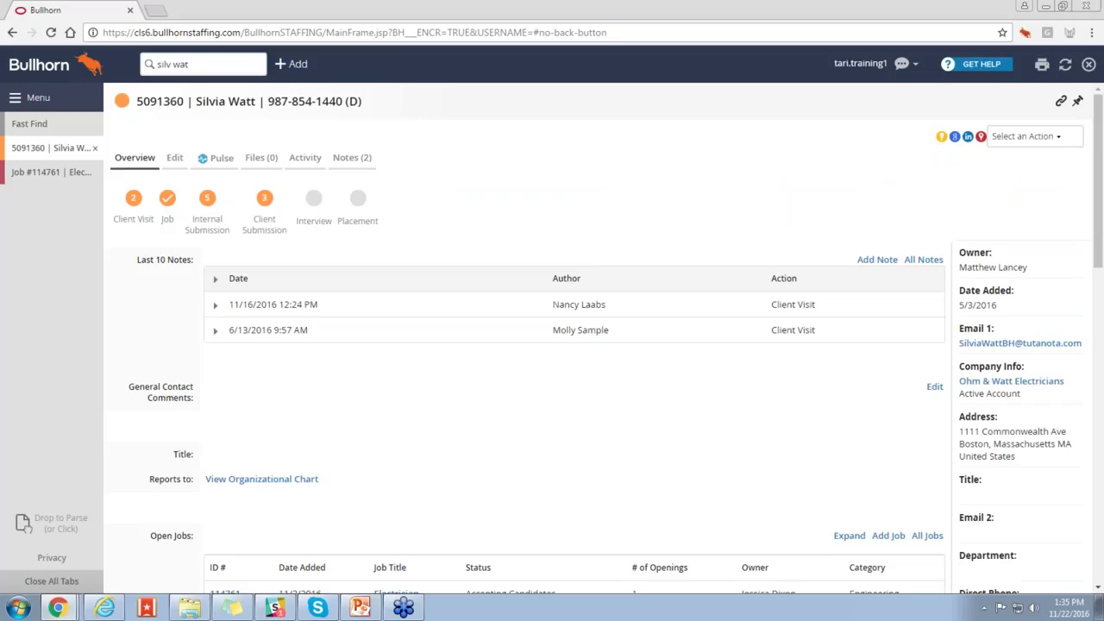
click(213, 66)
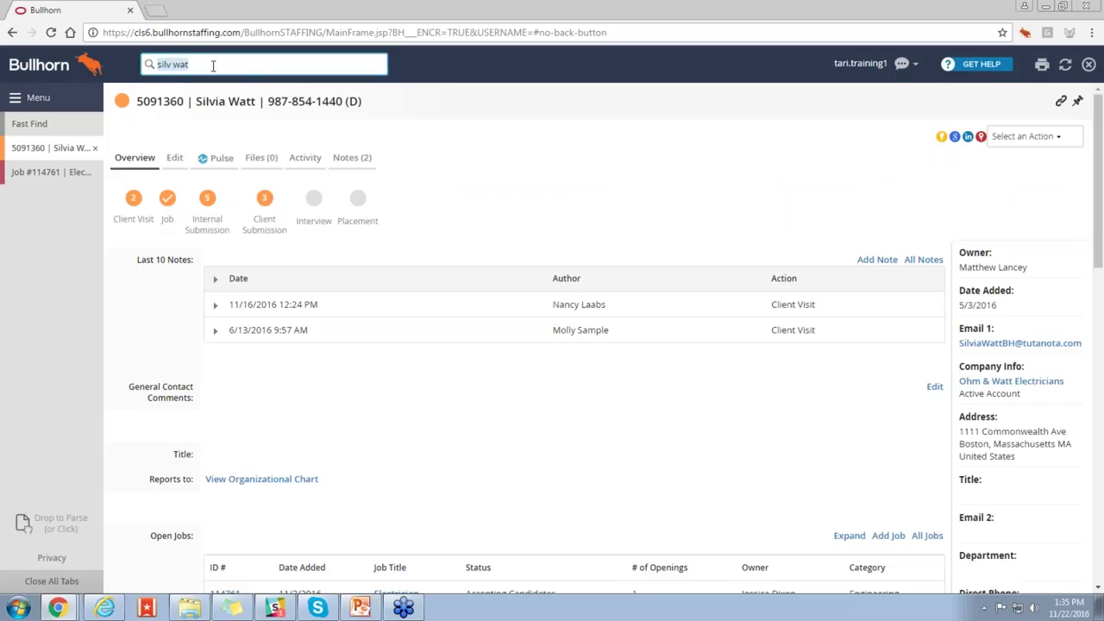
key(BackSpace)
Step: Search the candidate's phone number and open the Active candidate's record from the matches
text(413-555-0595)
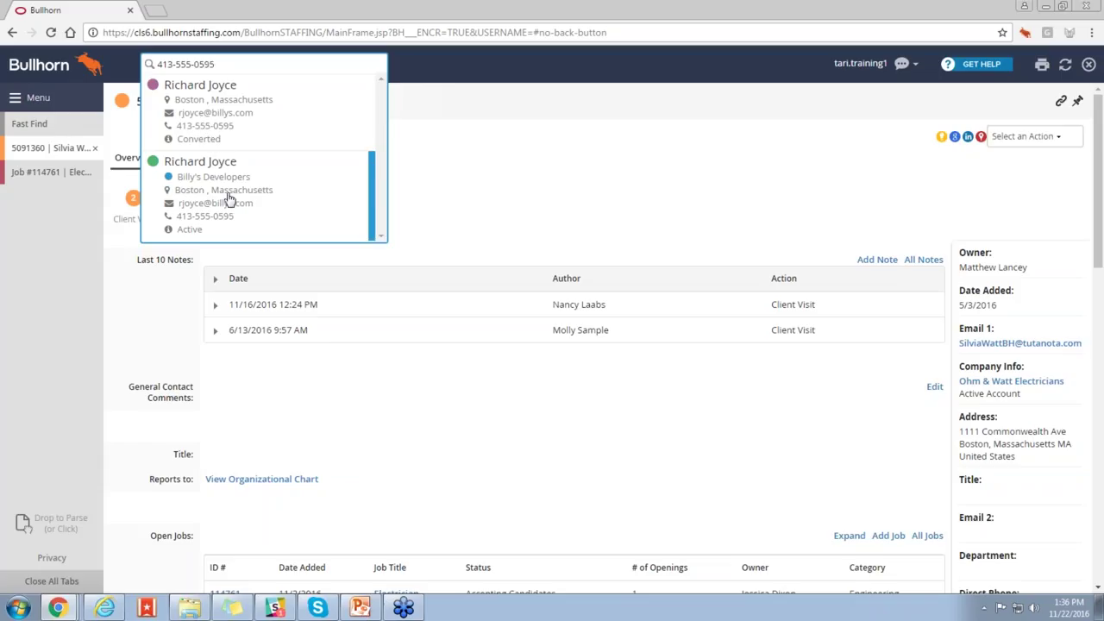
click(227, 197)
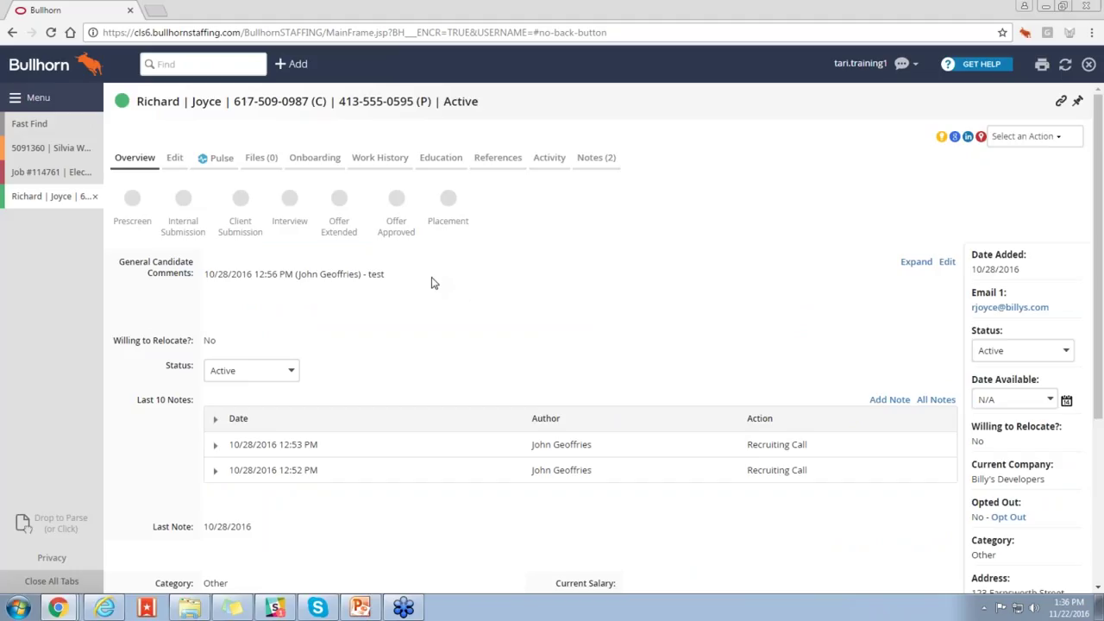
click(197, 63)
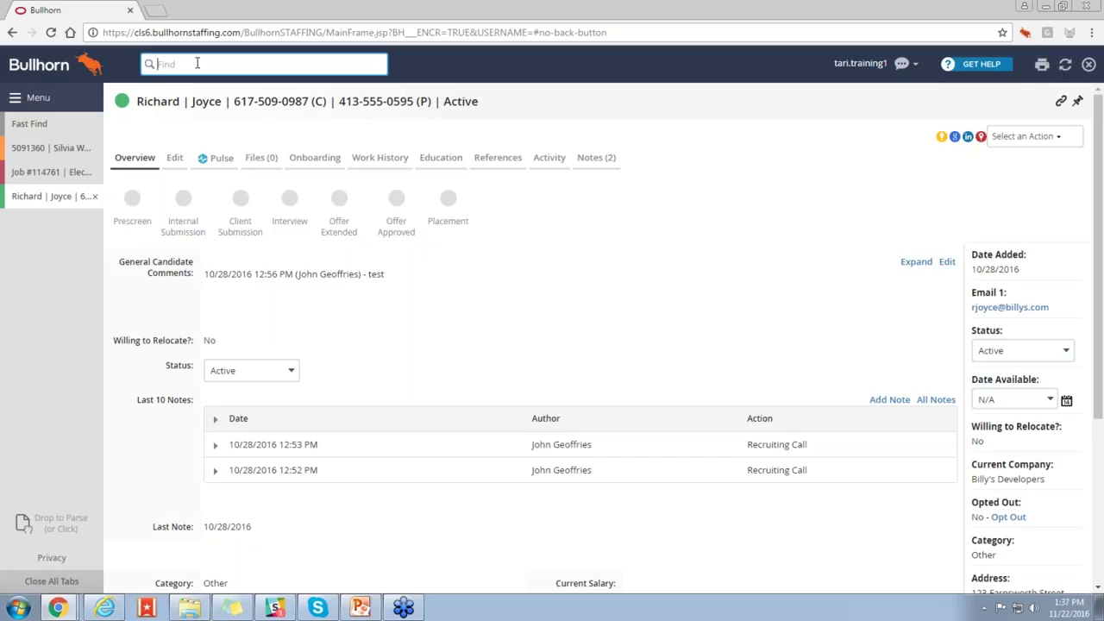
Step: Enter the wildcard search john* and scroll through the suggested matches
text(john)
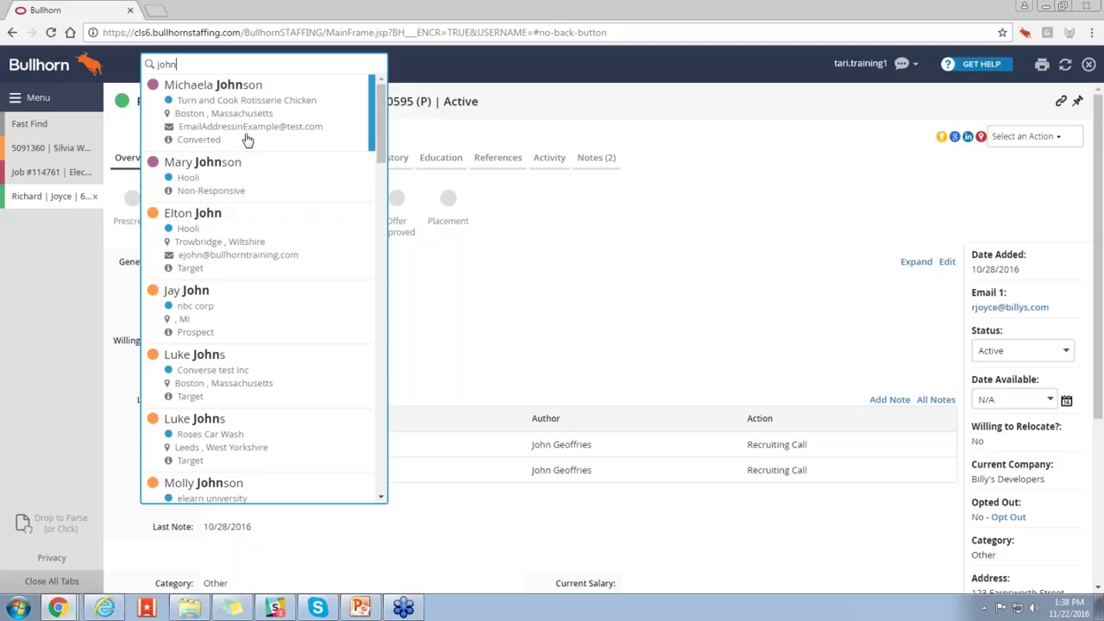
text(*)
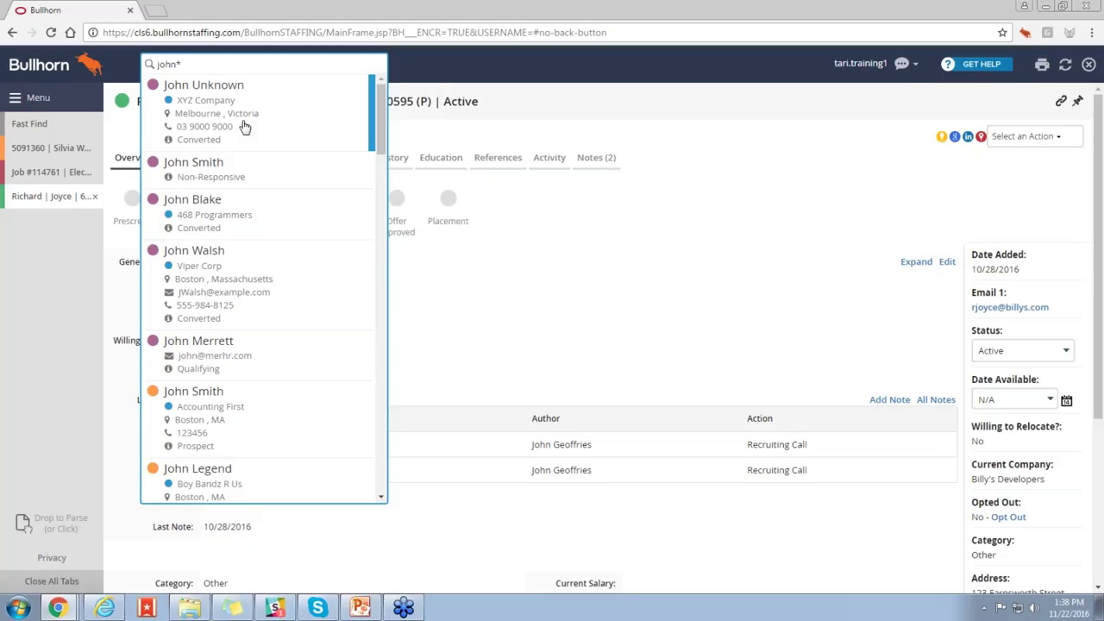
drag(370, 135, 377, 284)
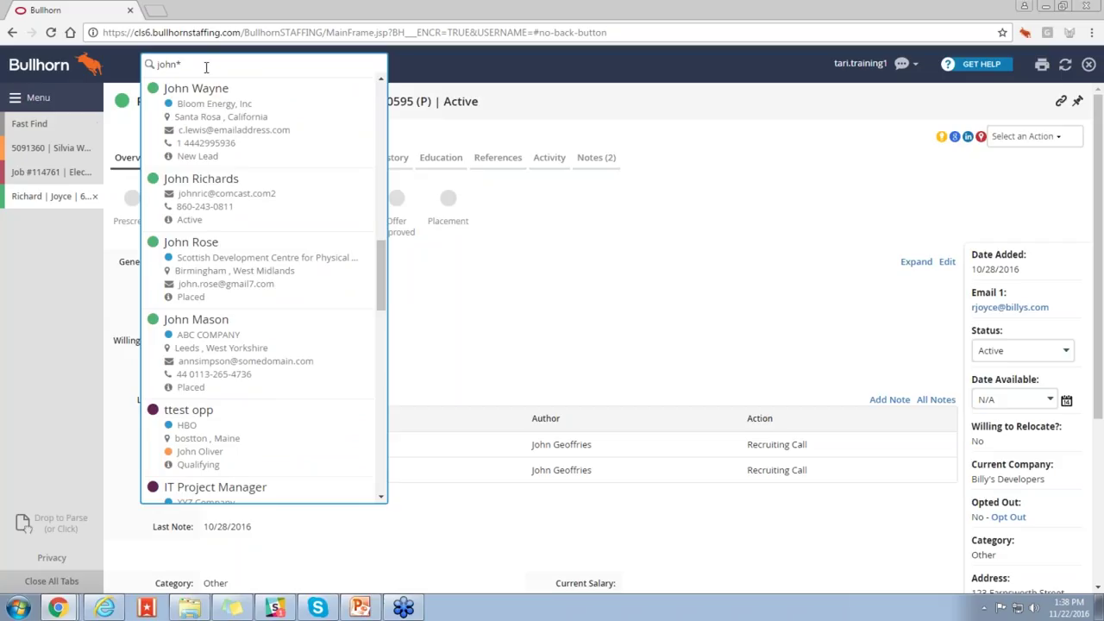
Step: Run the full john* search and show 50 records per result section
key(Return)
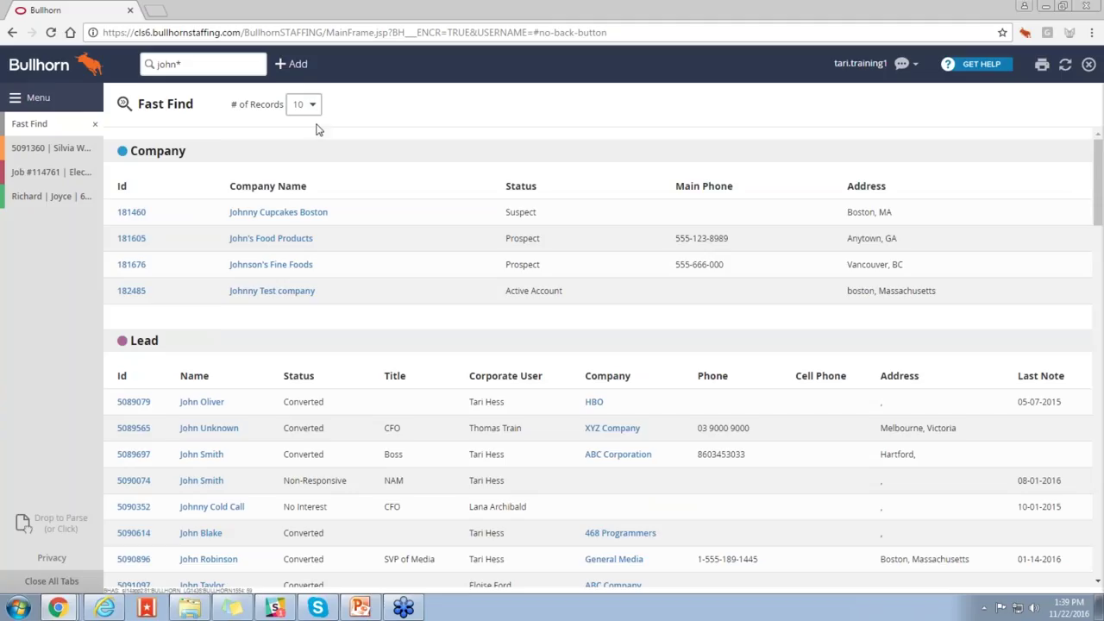
click(318, 113)
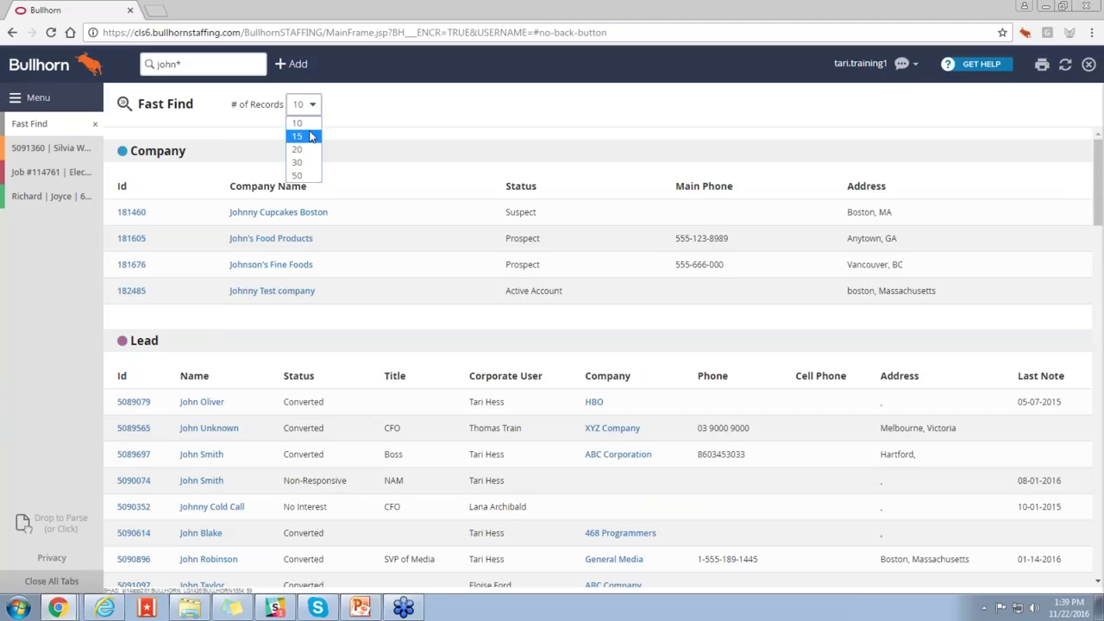
click(299, 176)
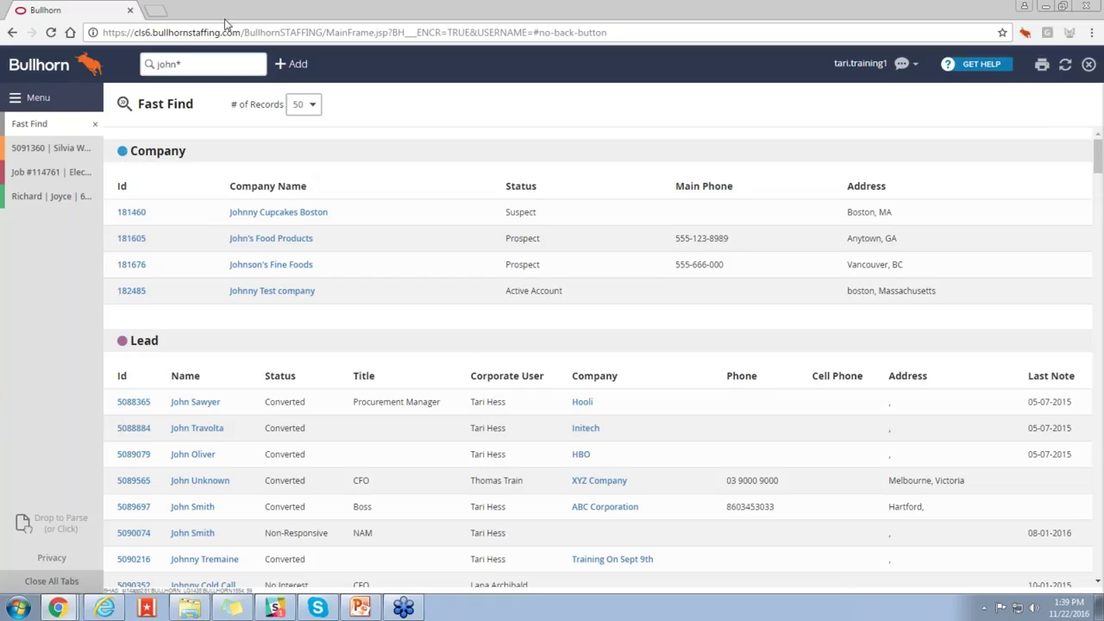
click(218, 62)
Step: Preview quick-search matches for a partial first and last name, then dismiss the dropdown
text(john saw)
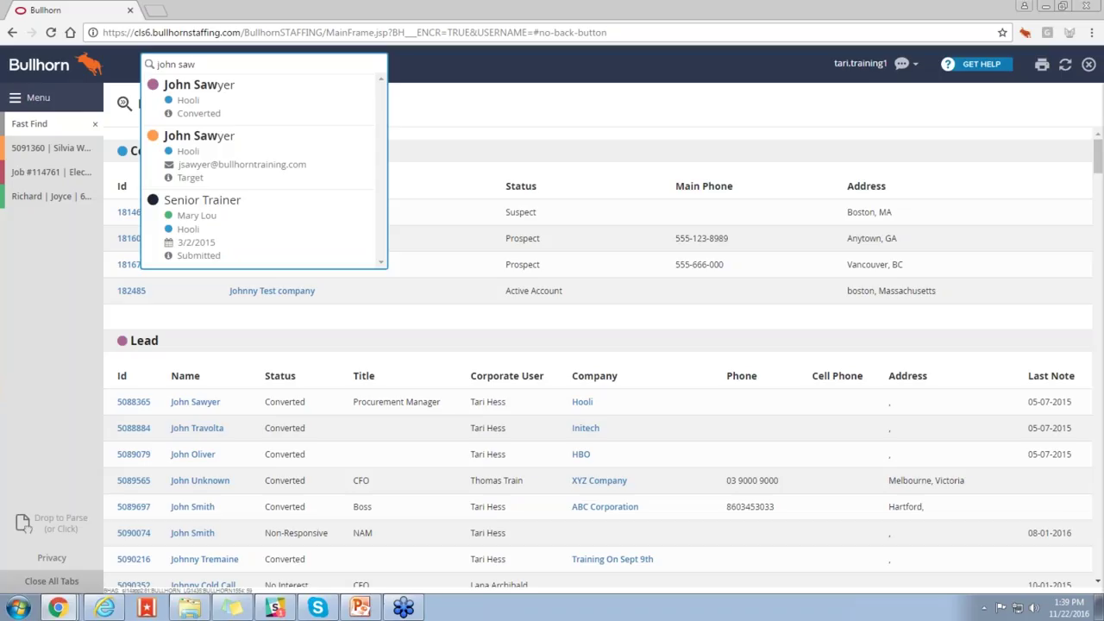
key(Escape)
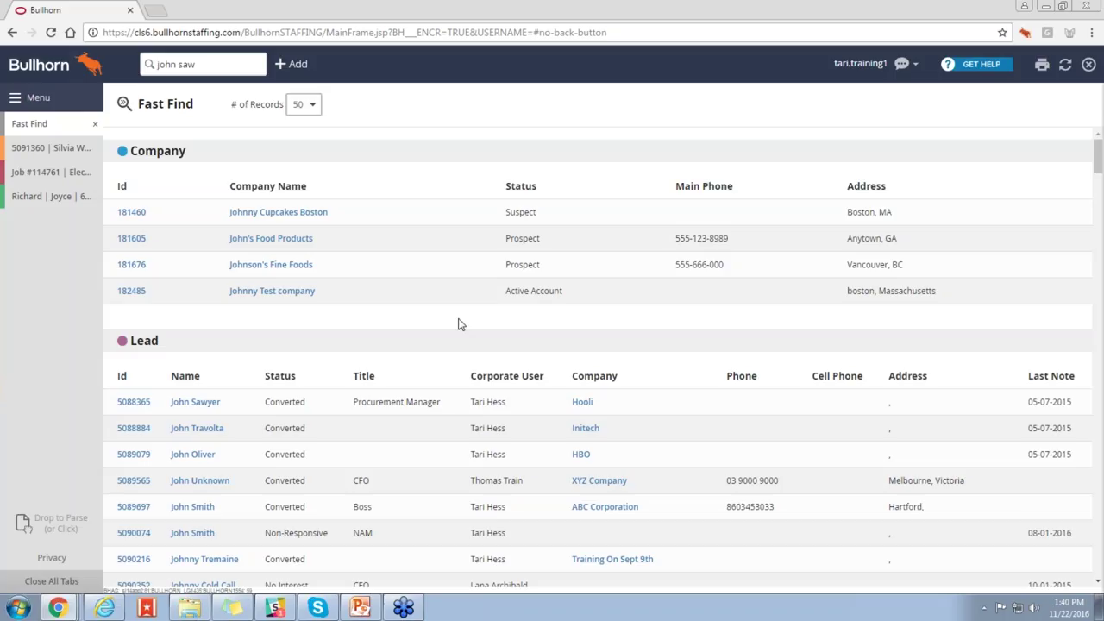
Step: Open the main Menu flyout listing Candidates, Jobs, Contacts and Companies
click(61, 106)
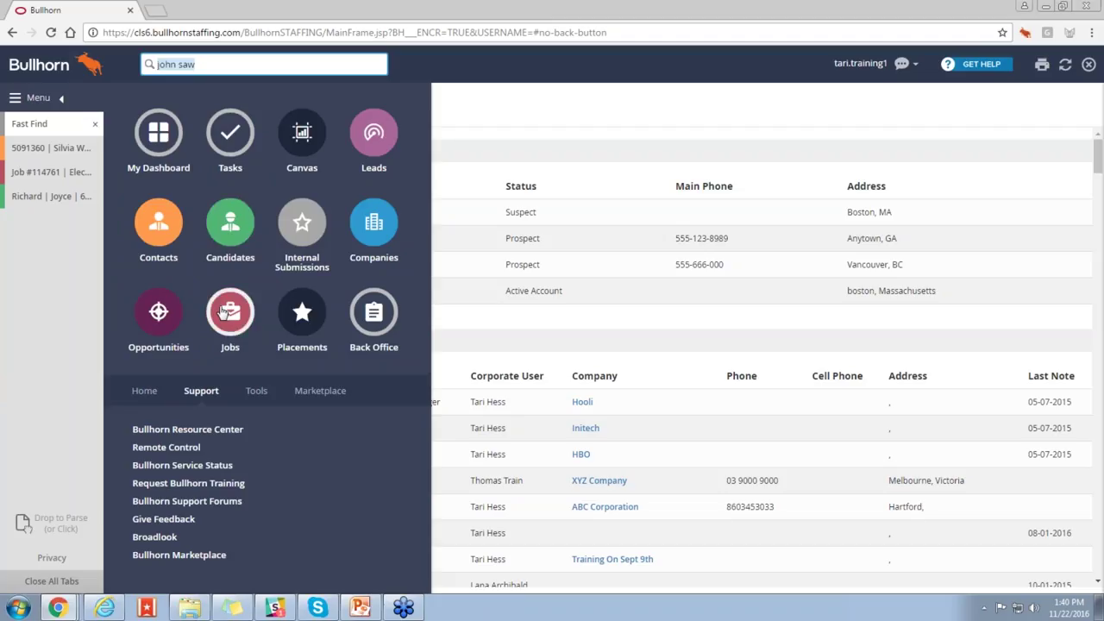
Step: Open the Candidate List tab from the Candidates icon in the Menu flyout
click(229, 241)
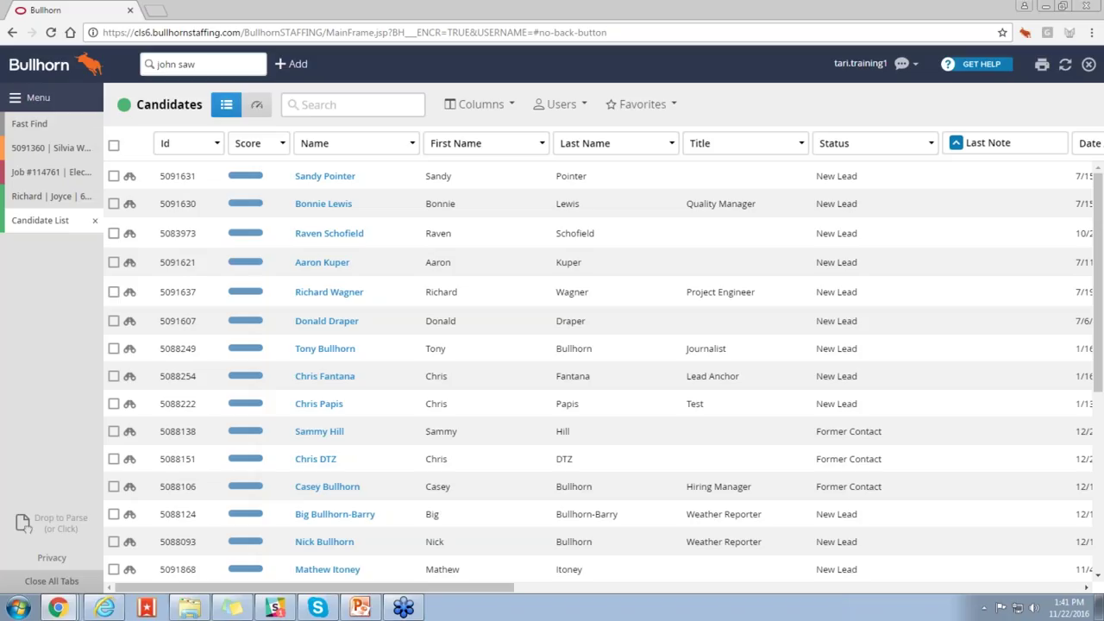
Step: Open the candidate Search box and switch it to a single free-text keyword field
click(303, 104)
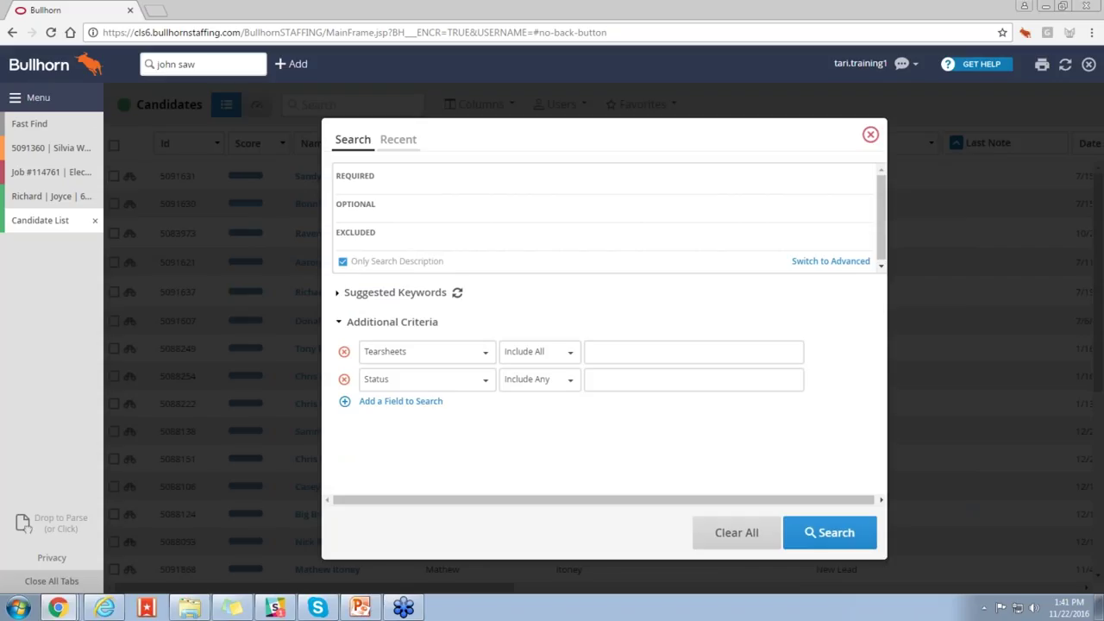
click(797, 264)
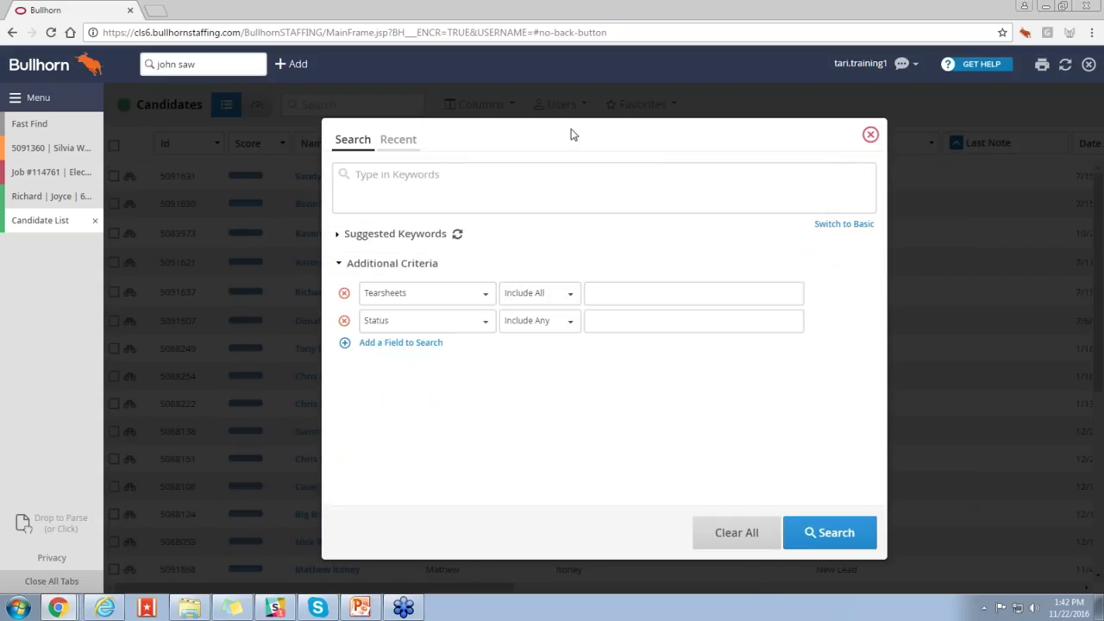
click(360, 177)
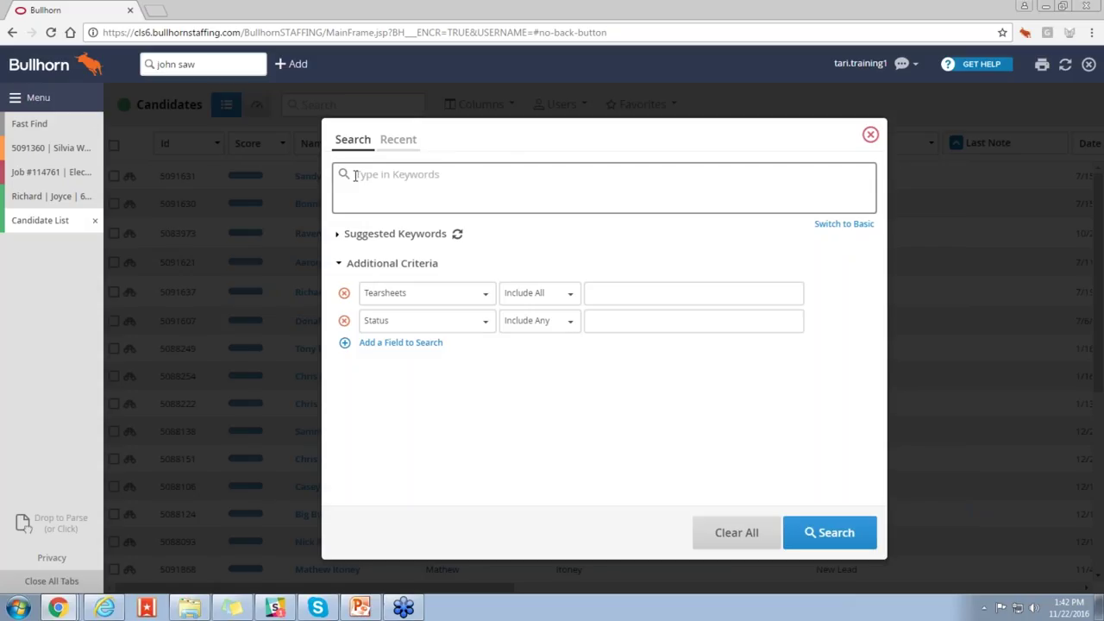
mouse_move(342, 179)
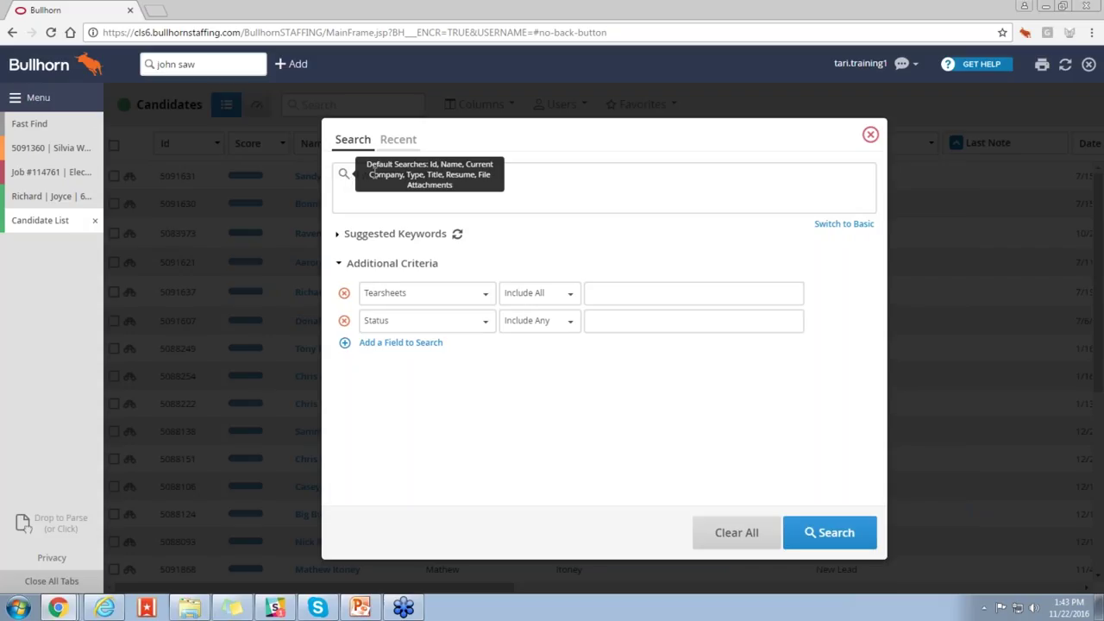
Step: Enter 'html and java' in the Type in Keywords box
click(412, 180)
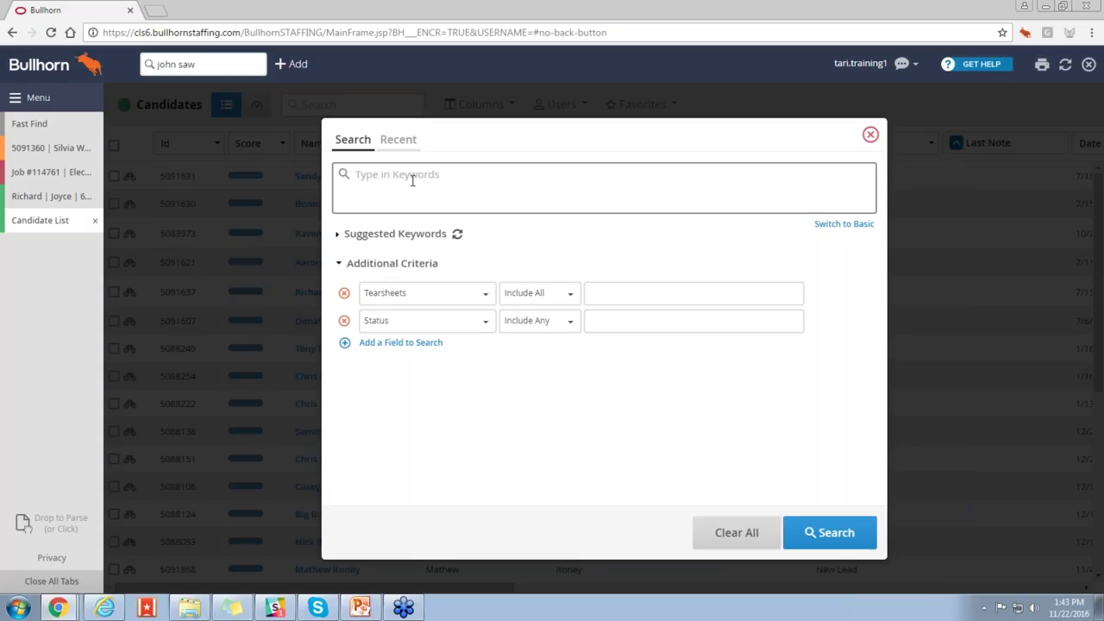
click(413, 181)
text(html and java)
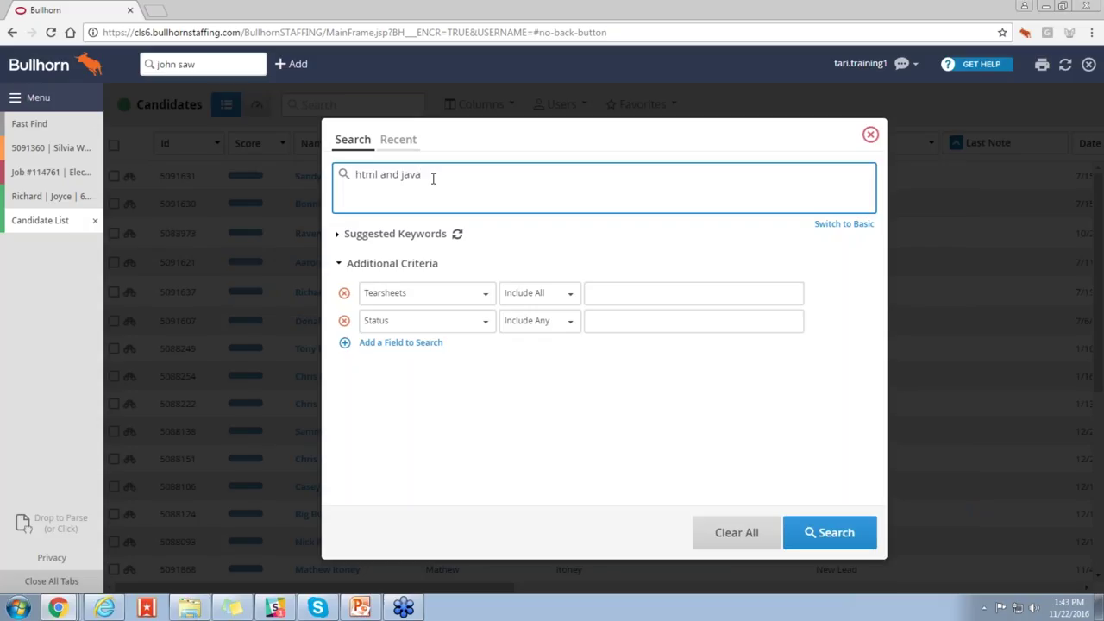
Step: Turn html and java into Required tags and add "project manager" as a third required keyword
click(831, 226)
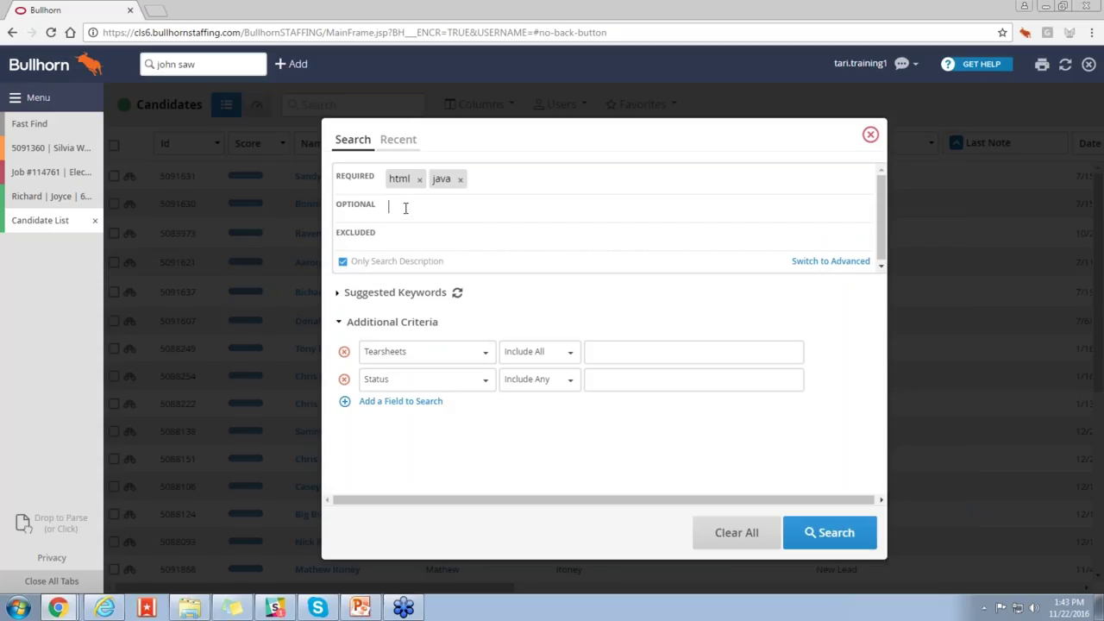
click(494, 182)
text(project manager)
key(Return)
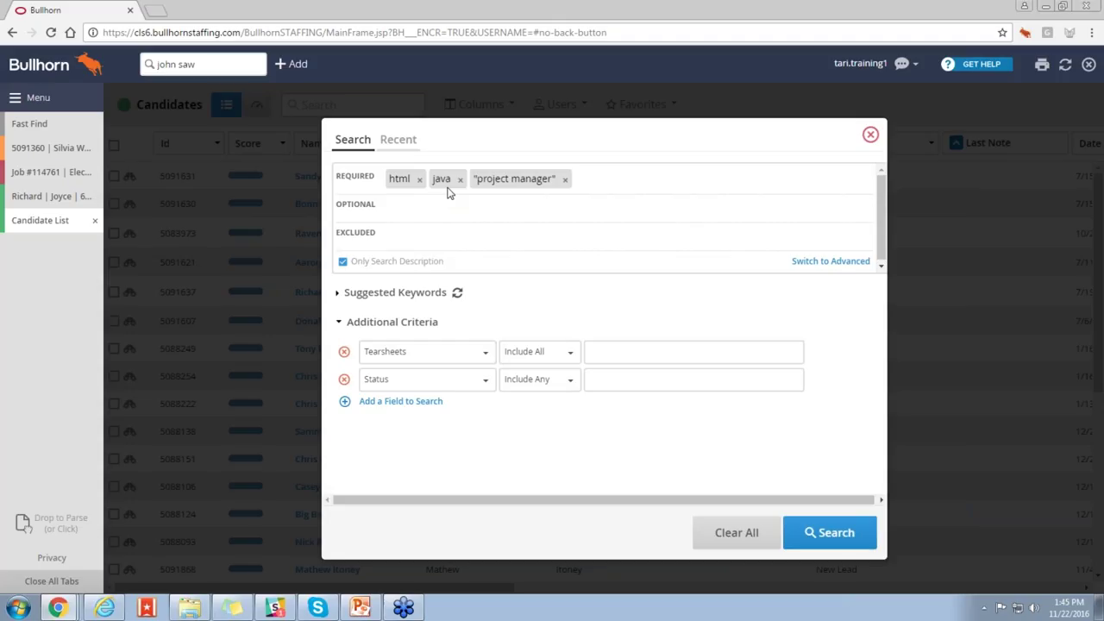
Step: Drag 'oracle' from Suggested Keywords into the Optional field
click(339, 294)
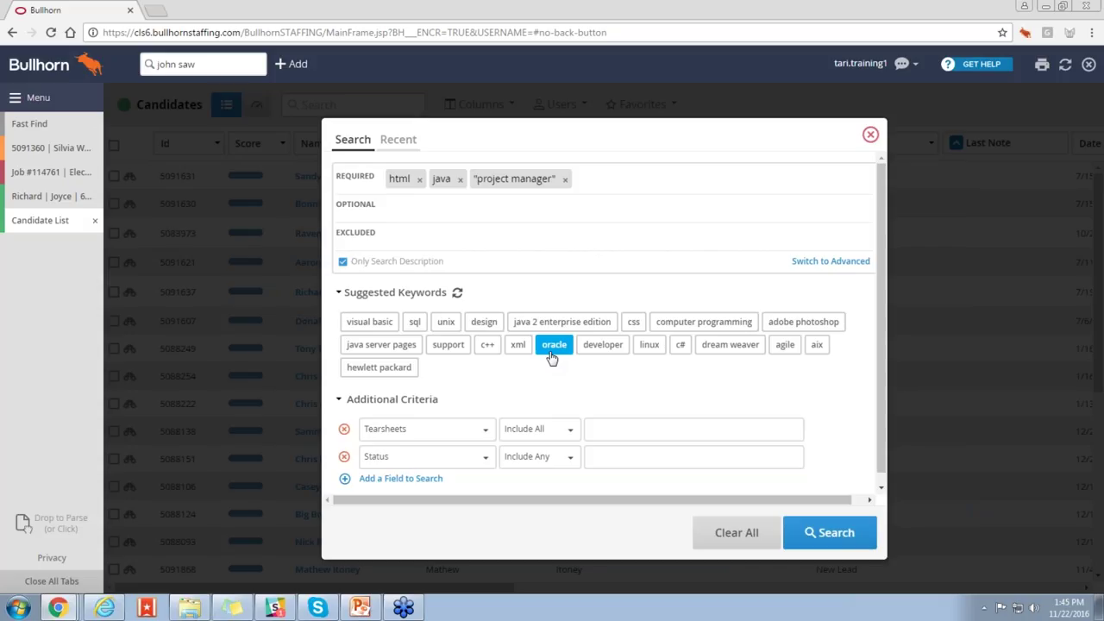
drag(552, 358, 402, 215)
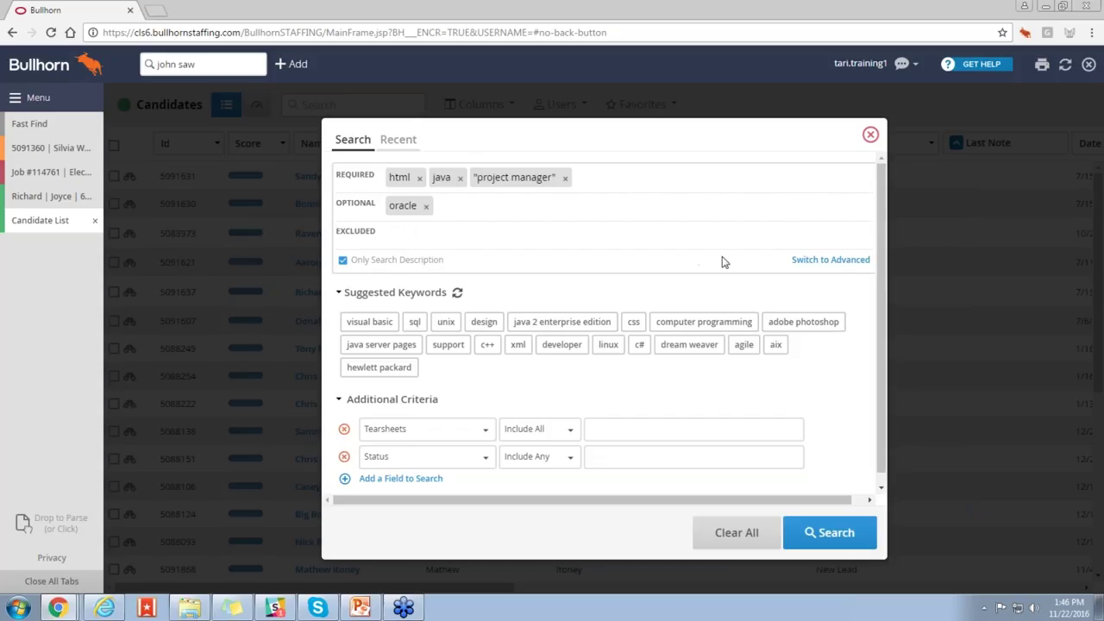
Step: Show the search as advanced query text (+html +java +"project manager" oracle) and edit it
click(808, 268)
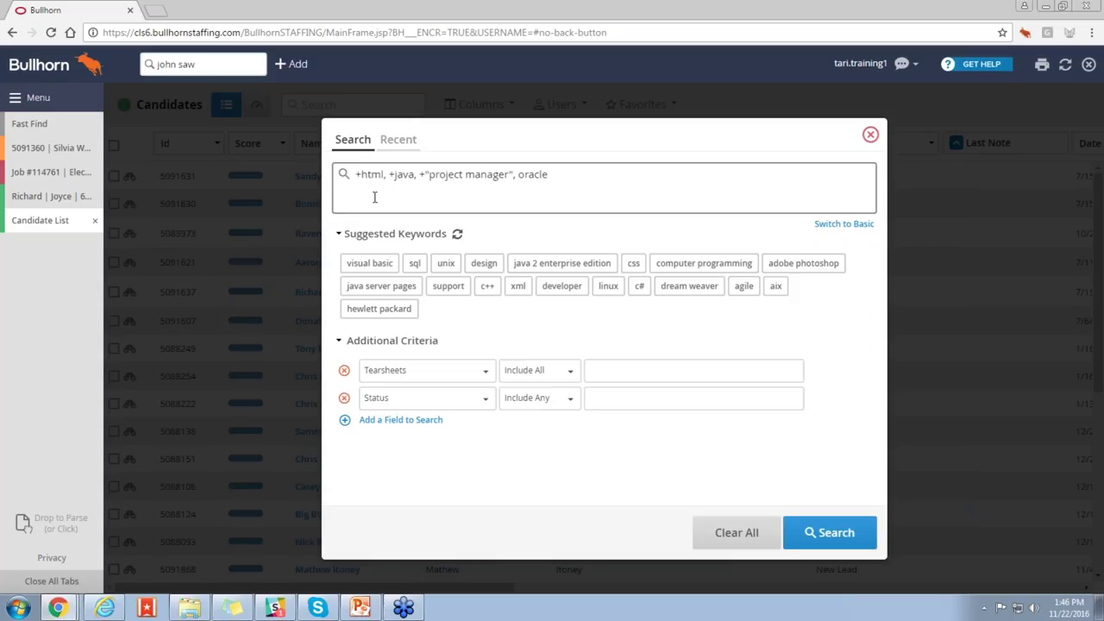
drag(355, 175, 362, 177)
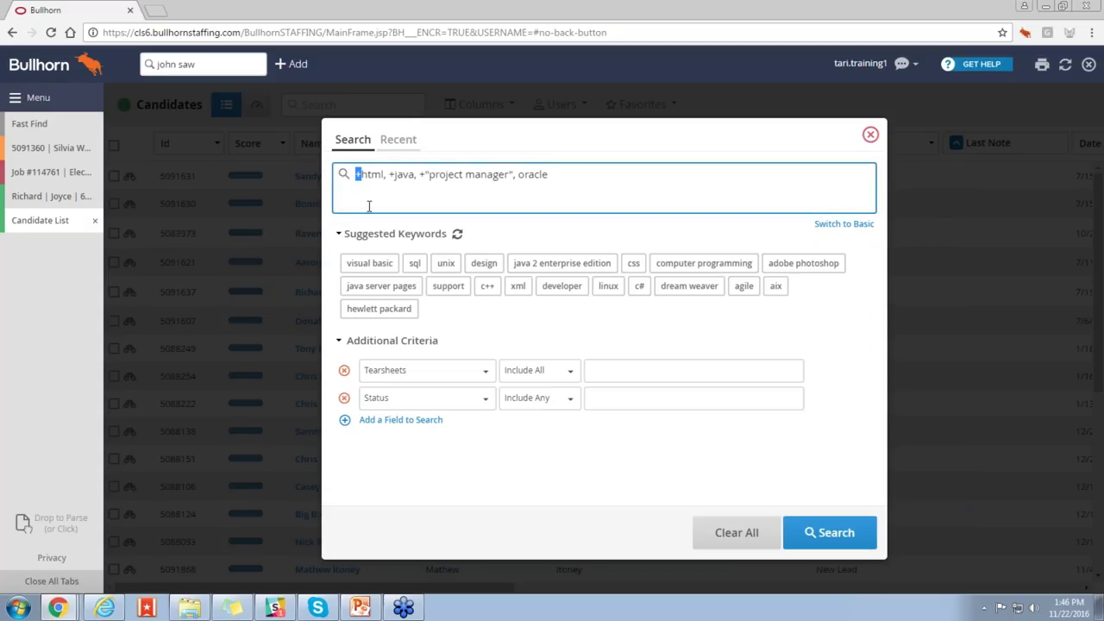
click(358, 189)
text(-)
key(BackSpace)
Step: Append ', manage*' after oracle in the query, then return to the Basic tag view
text(,)
text(manage*)
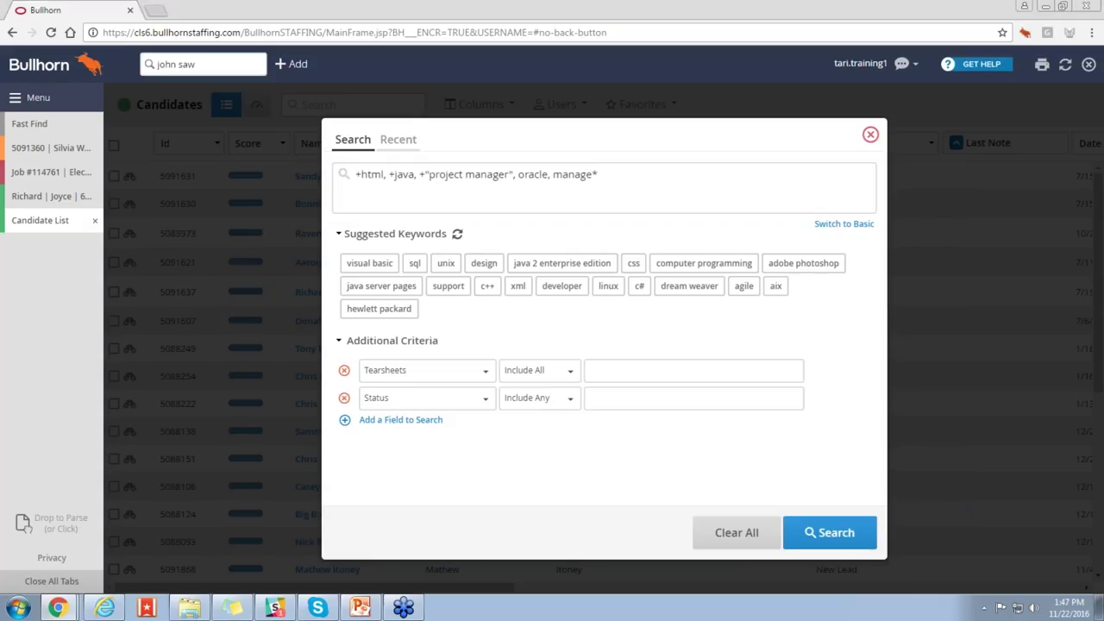
click(626, 176)
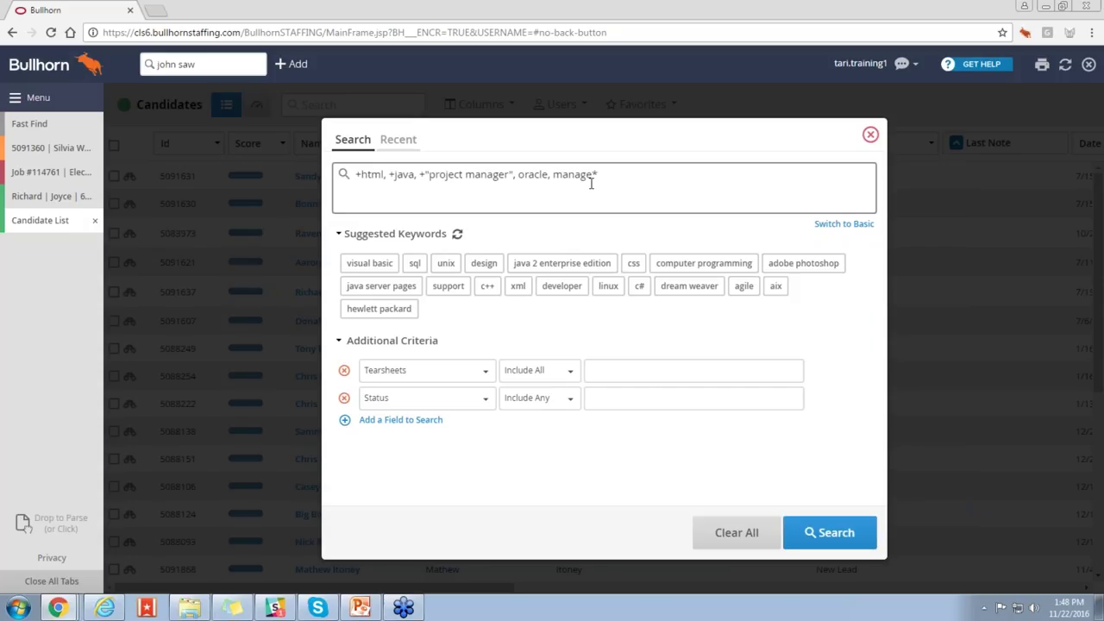
click(831, 224)
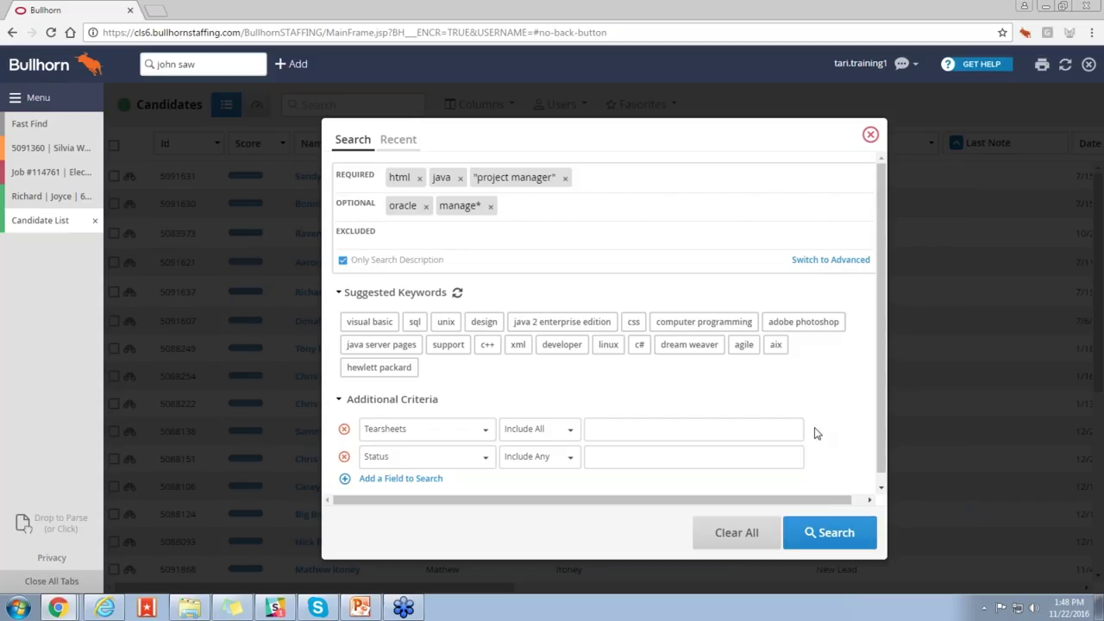
click(834, 259)
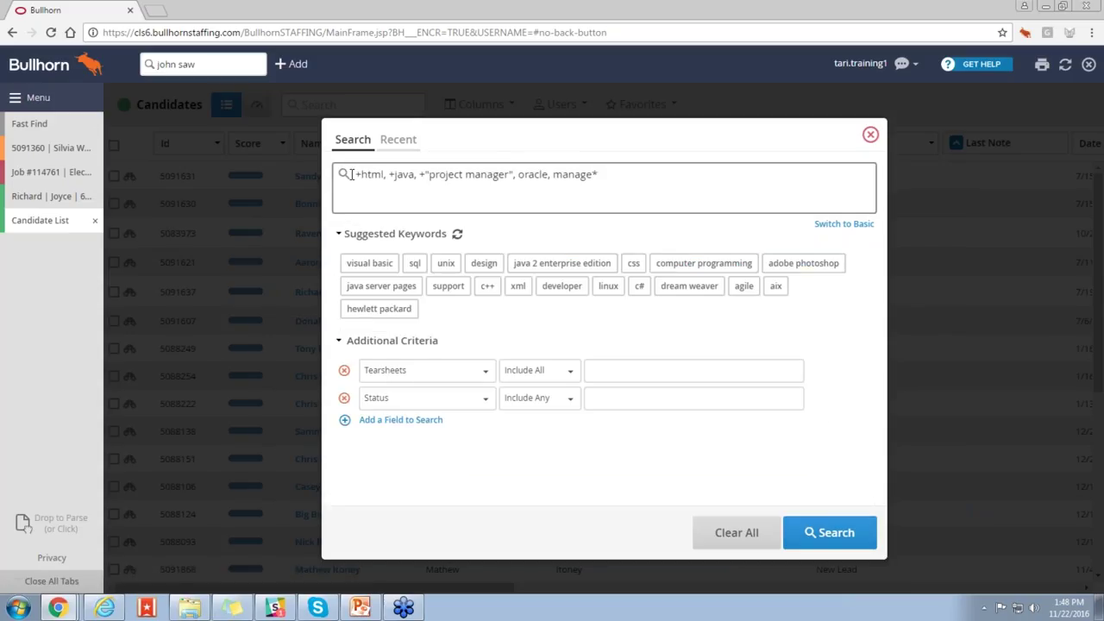
mouse_move(344, 177)
click(841, 223)
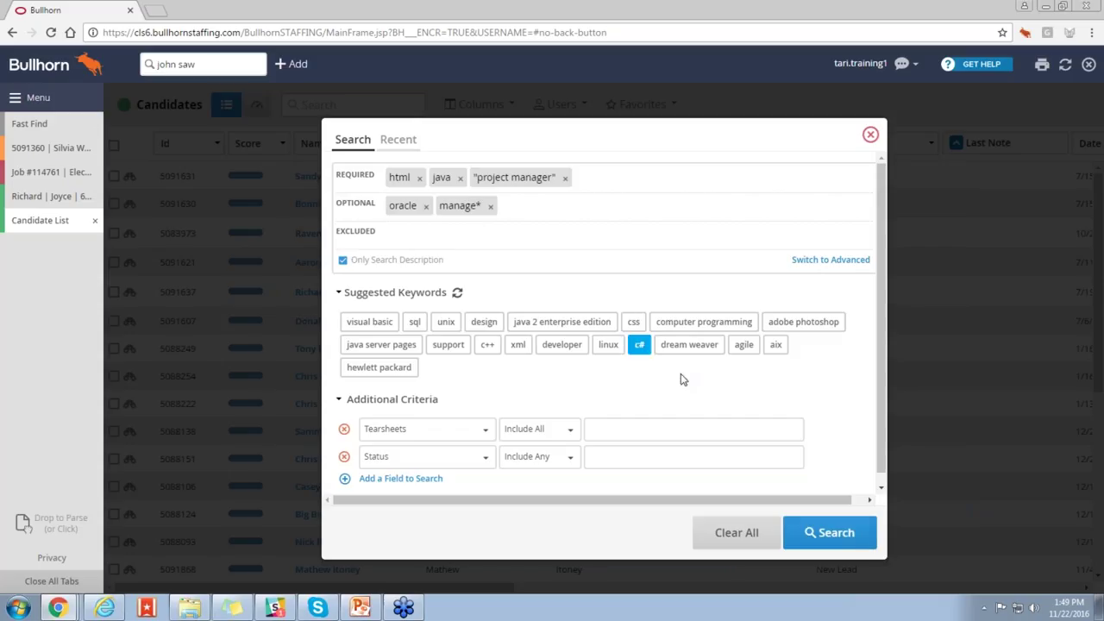
Step: Run the search, select all 25 results, and open the Job #114761 Electrician record
click(820, 540)
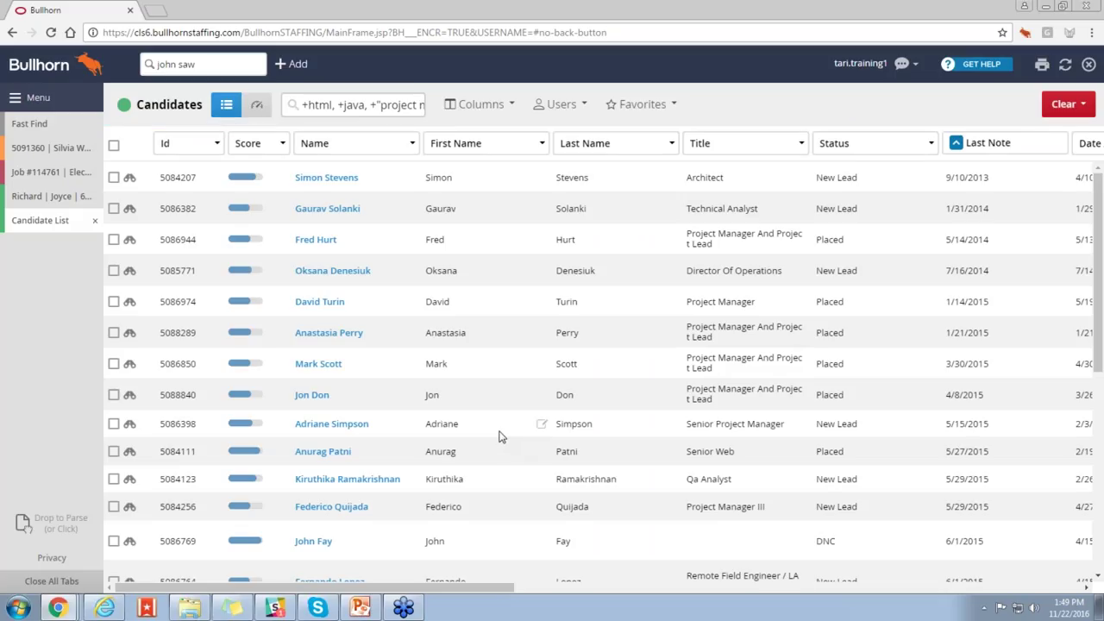
click(119, 148)
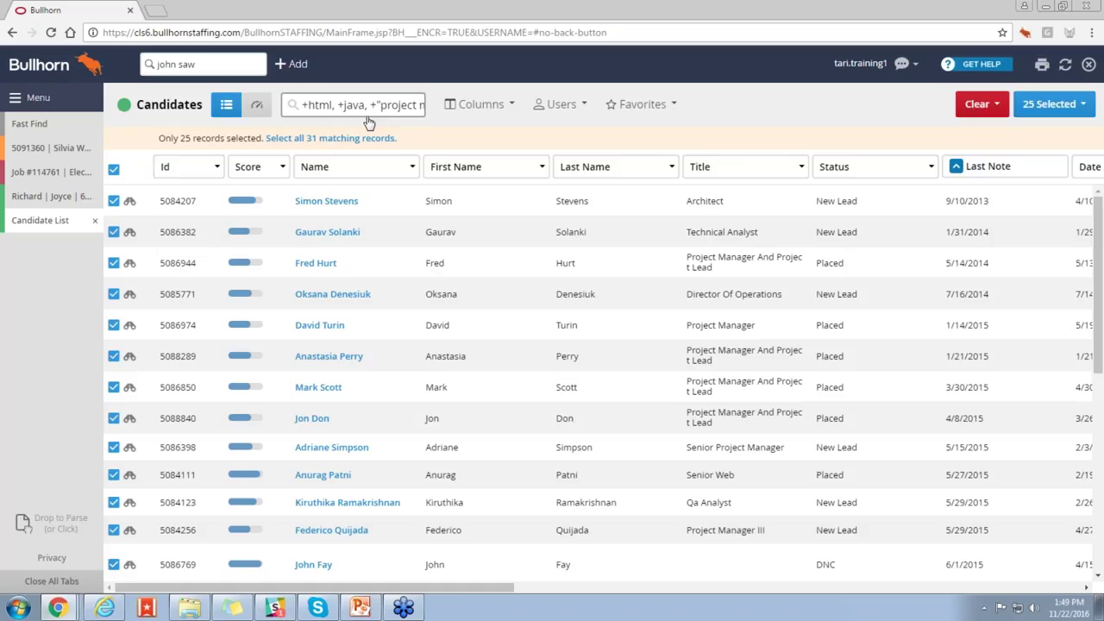
click(627, 113)
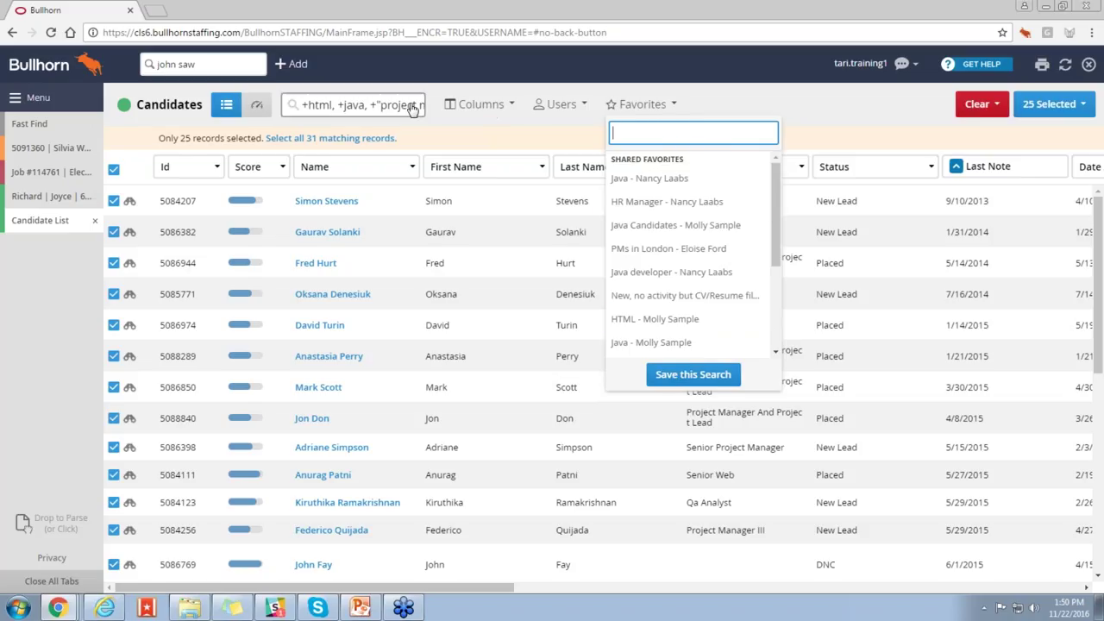
click(52, 172)
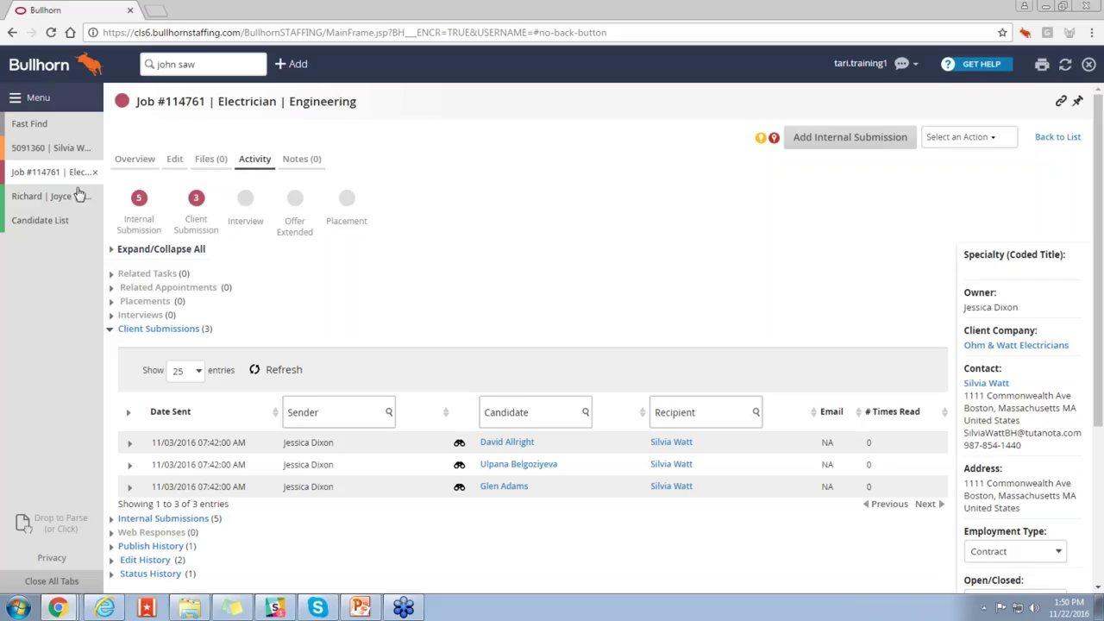
Step: Choose Find Matching Candidates from the Electrician job's Overview Select an Action menu
click(134, 160)
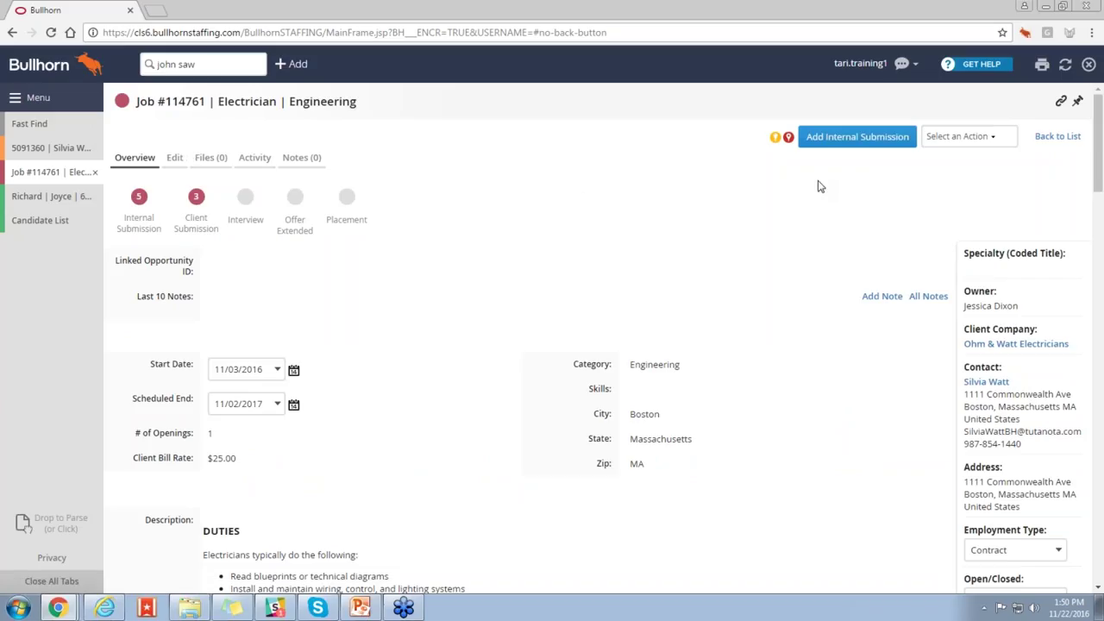
click(958, 140)
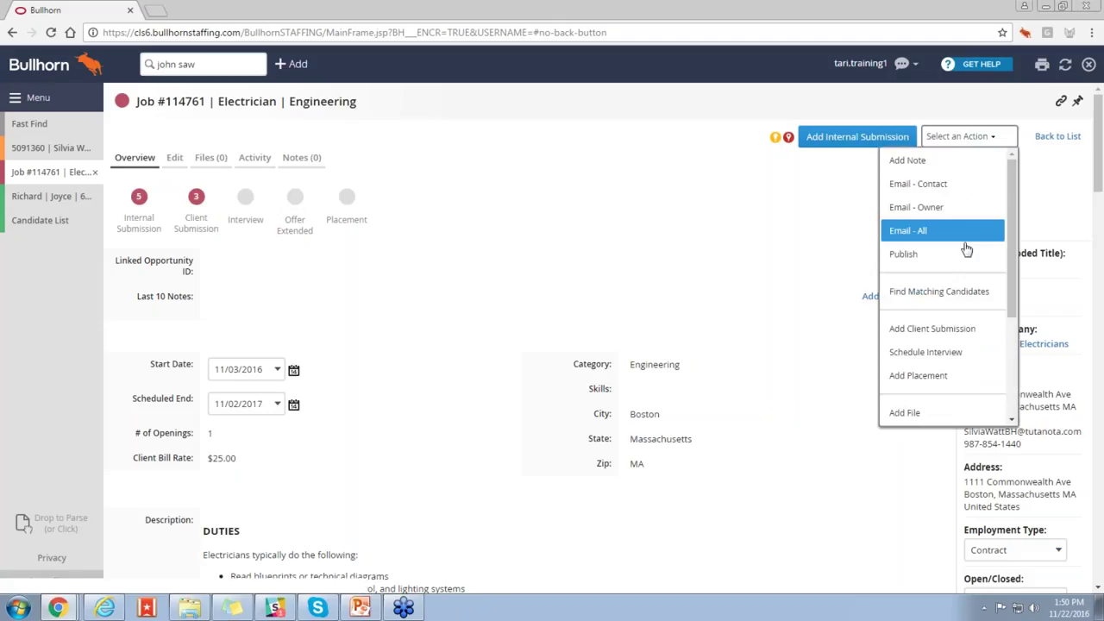
click(995, 298)
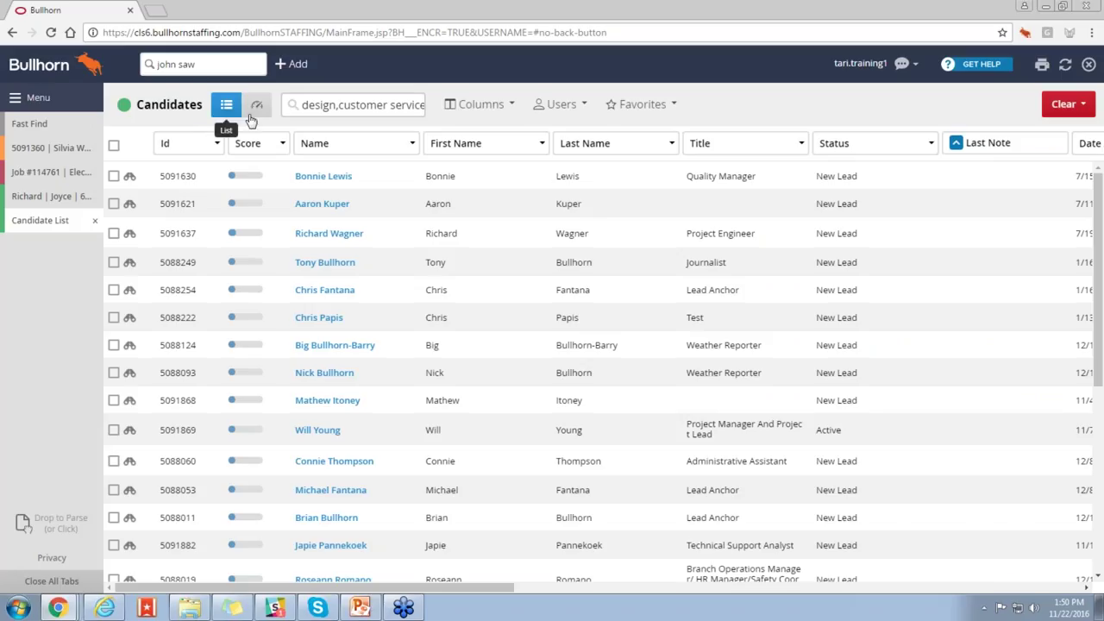
Step: Open the Search dialog listing the job match's ten optional keywords, like design and payroll
click(351, 104)
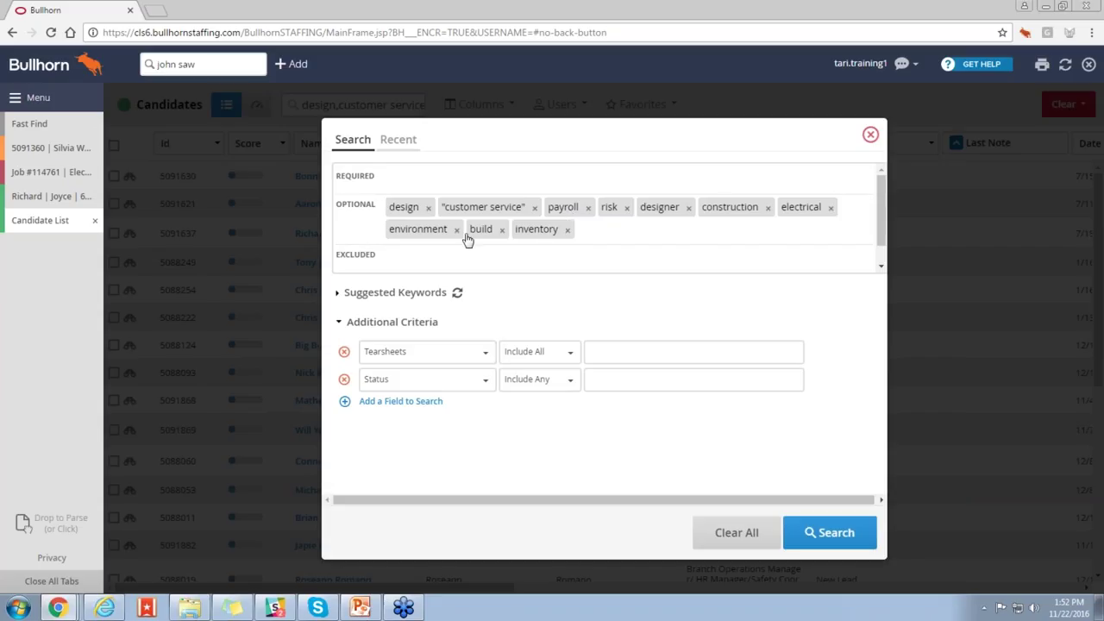
Step: Rearrange the keyword tags and remove risk and build from the search
drag(723, 208, 437, 185)
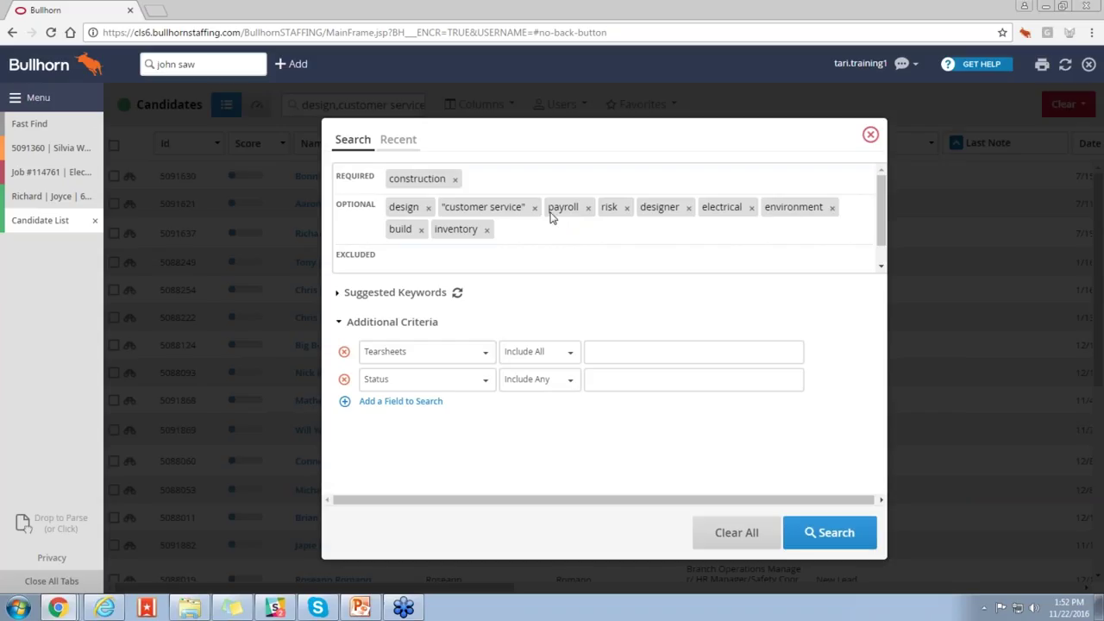
drag(402, 207, 492, 184)
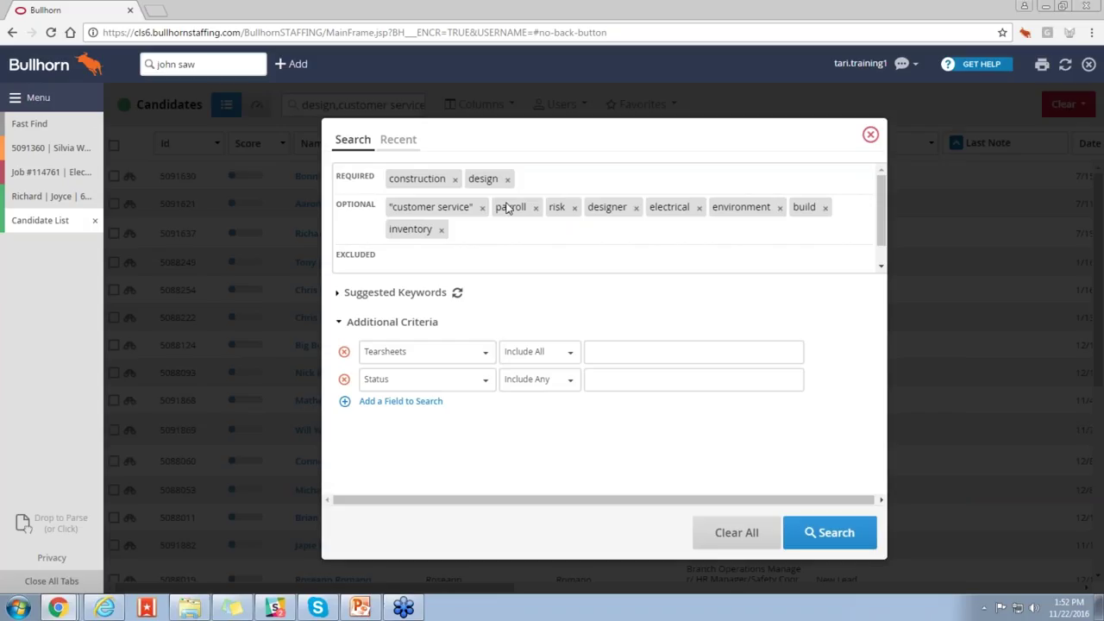
click(576, 208)
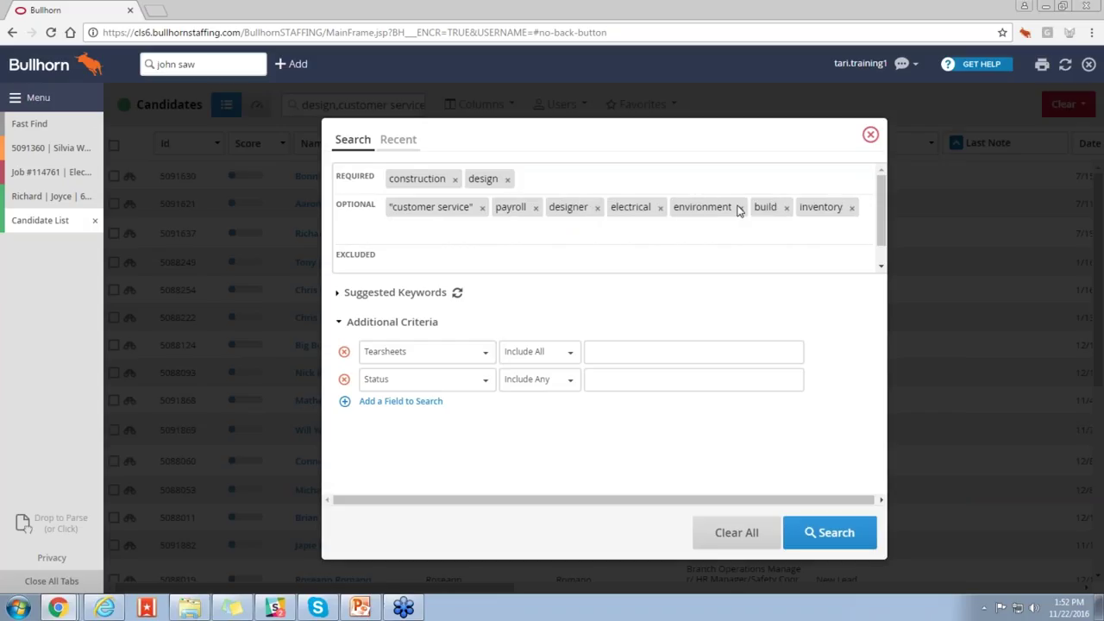
click(787, 208)
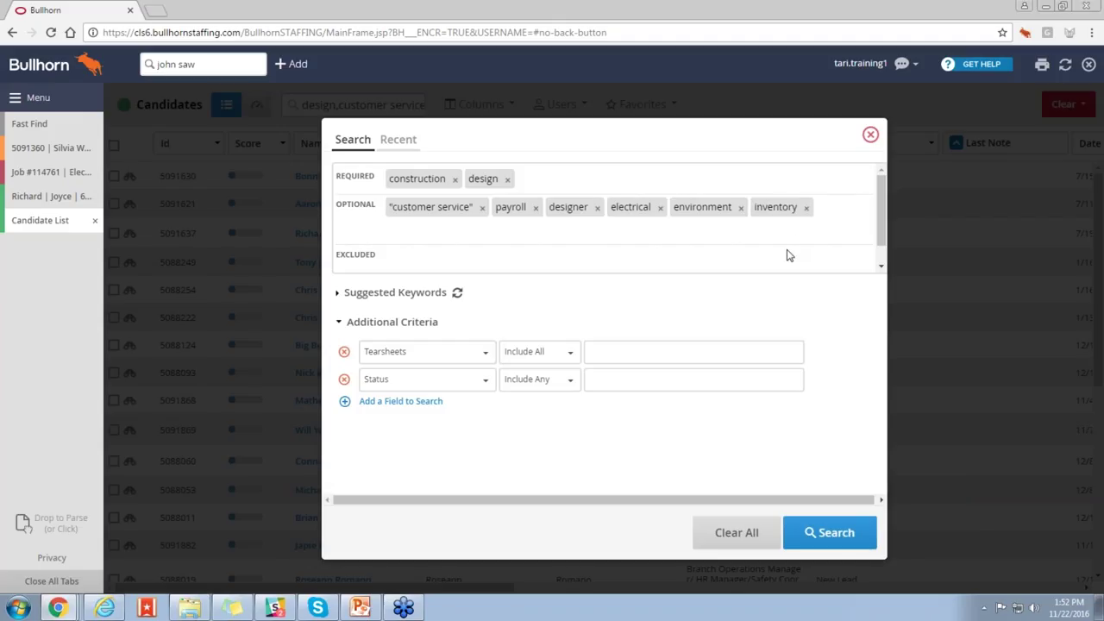
Step: Put construction, customer service and design back as optional, and delete the Tearsheets and Status criteria
drag(436, 207, 529, 187)
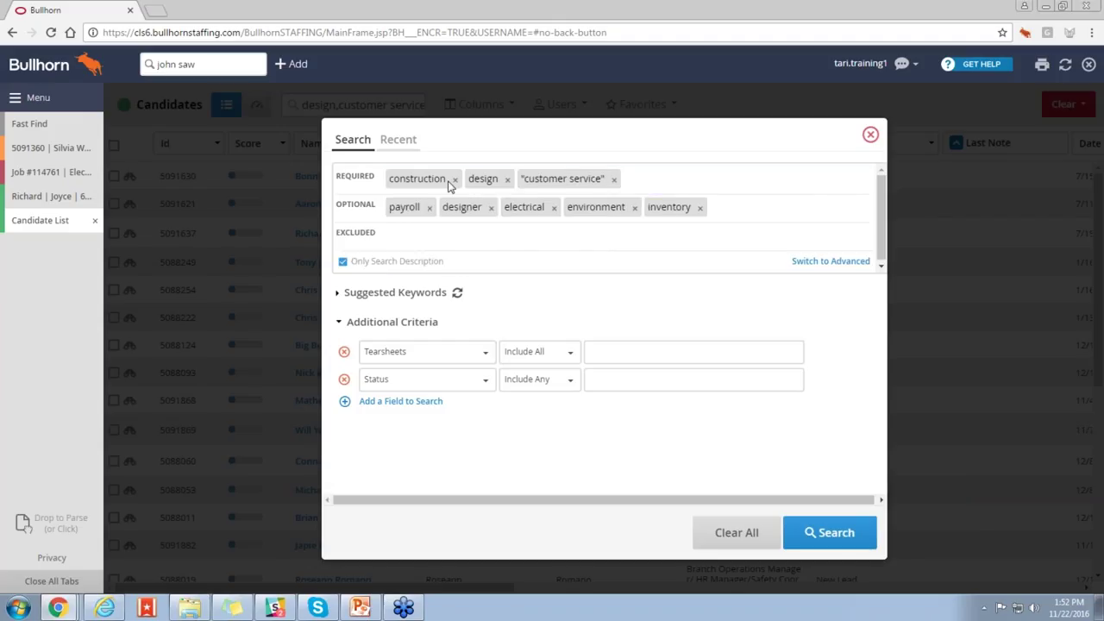
drag(438, 184, 736, 220)
drag(415, 182, 515, 231)
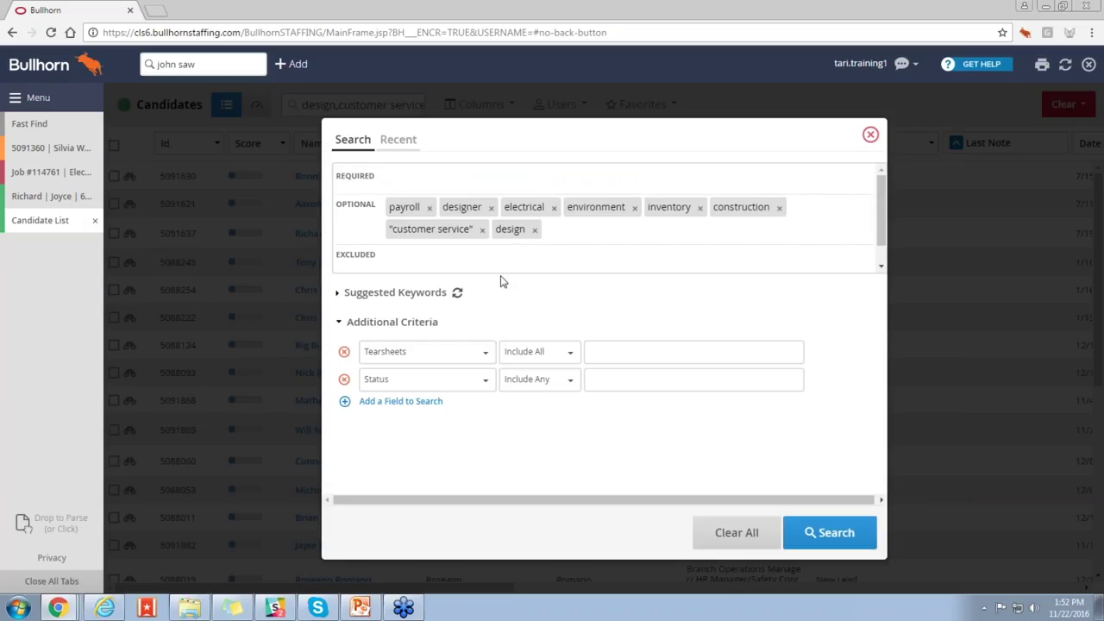
click(345, 353)
click(347, 353)
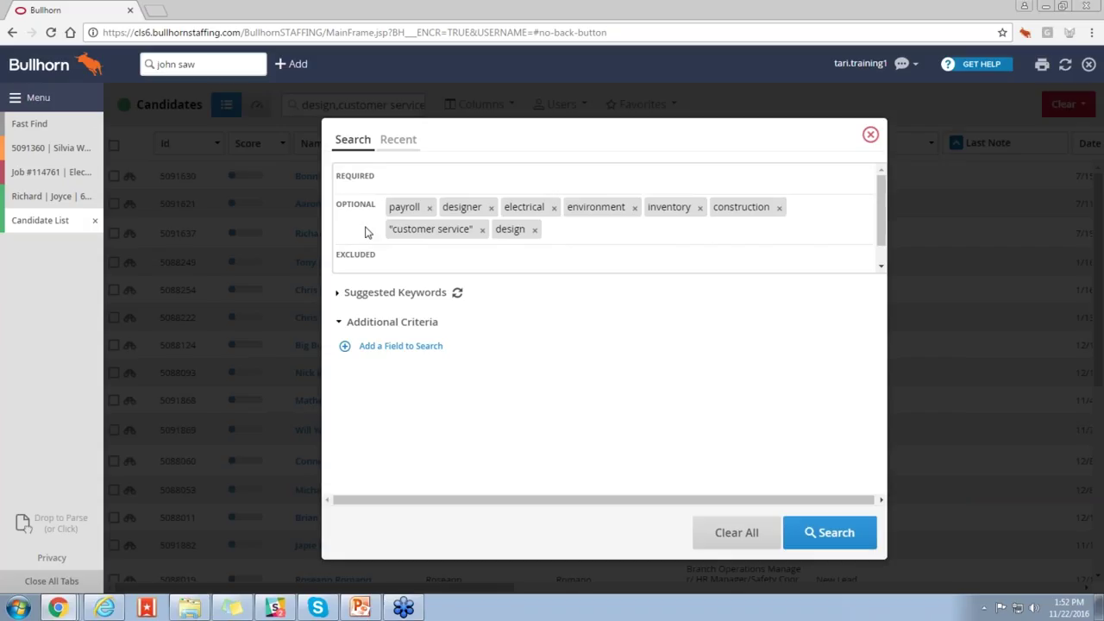
Step: Add a new criteria row and set its field to Address
click(387, 350)
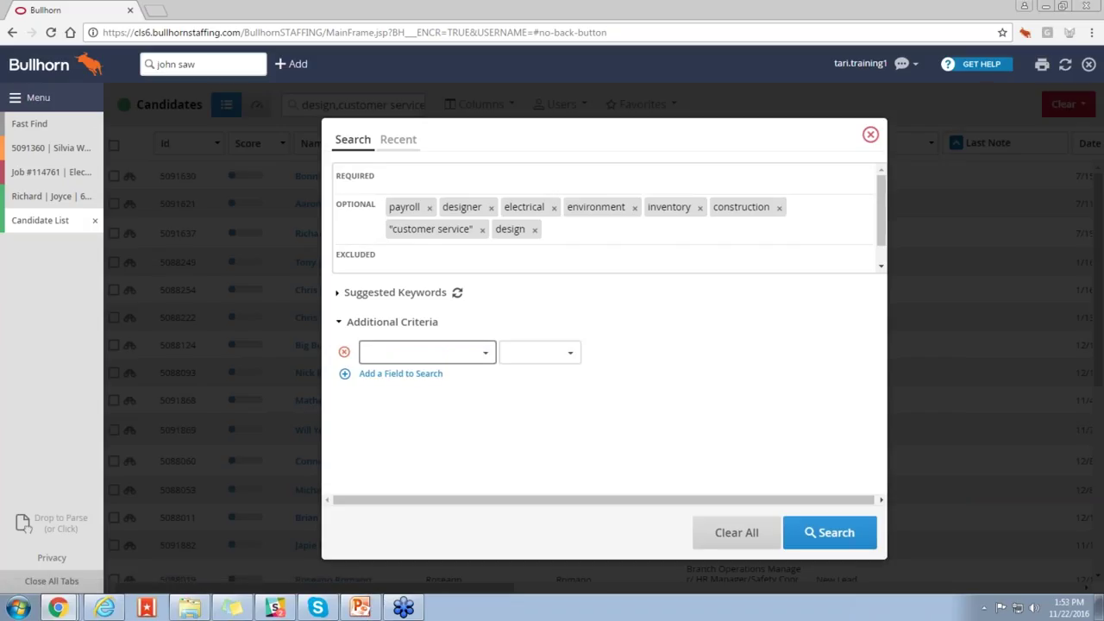
click(442, 358)
scroll(533, 375, down, 2)
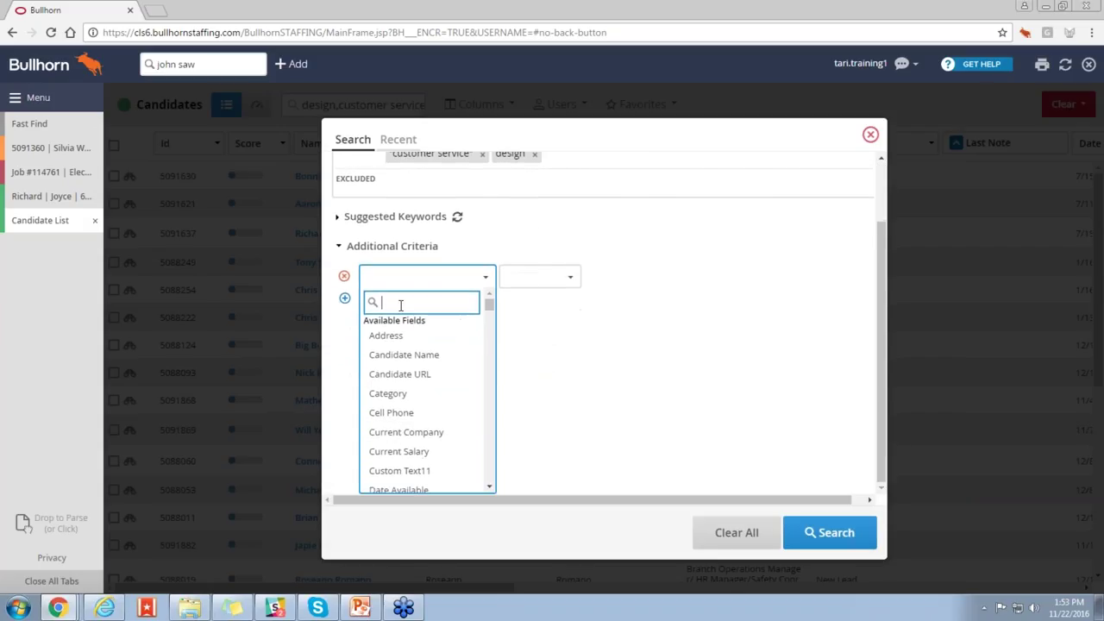
scroll(439, 357, down, 3)
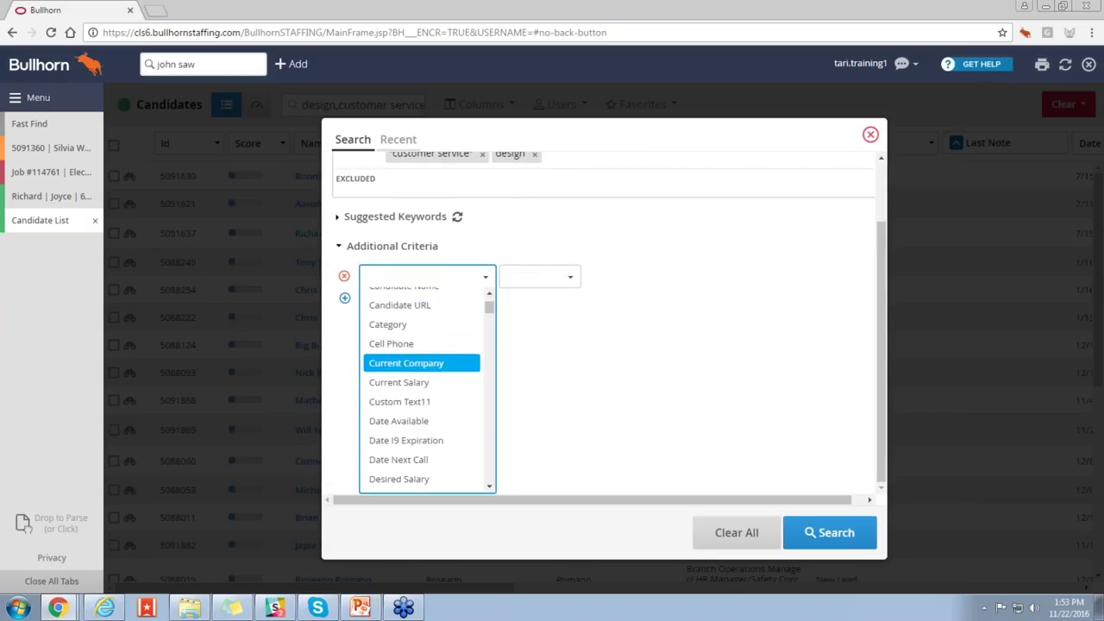
scroll(423, 357, down, 2)
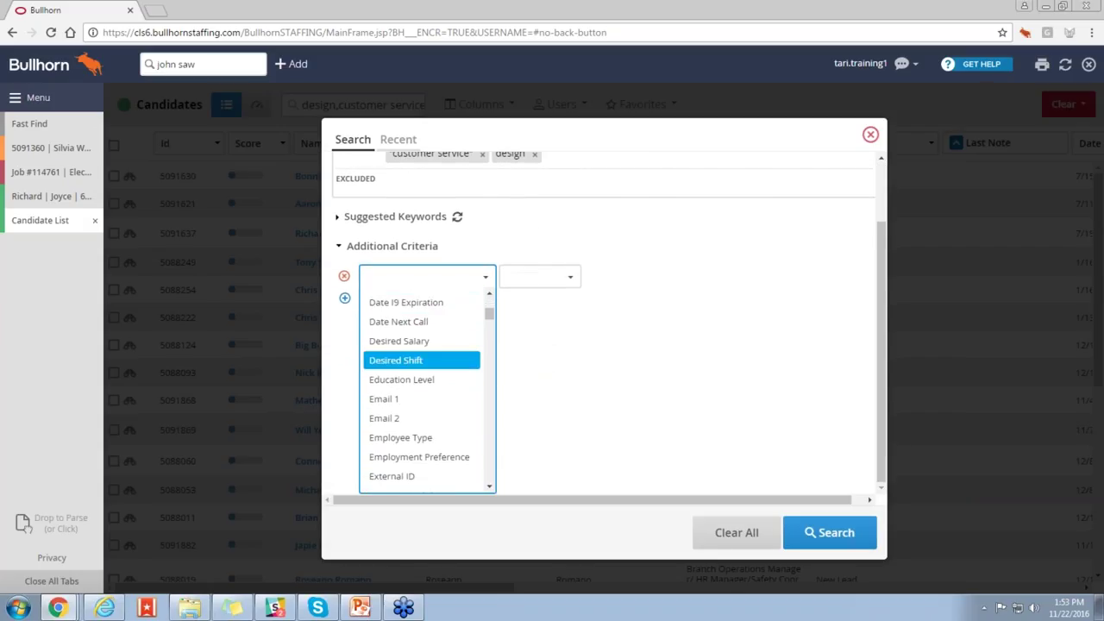
scroll(422, 389, up, 4)
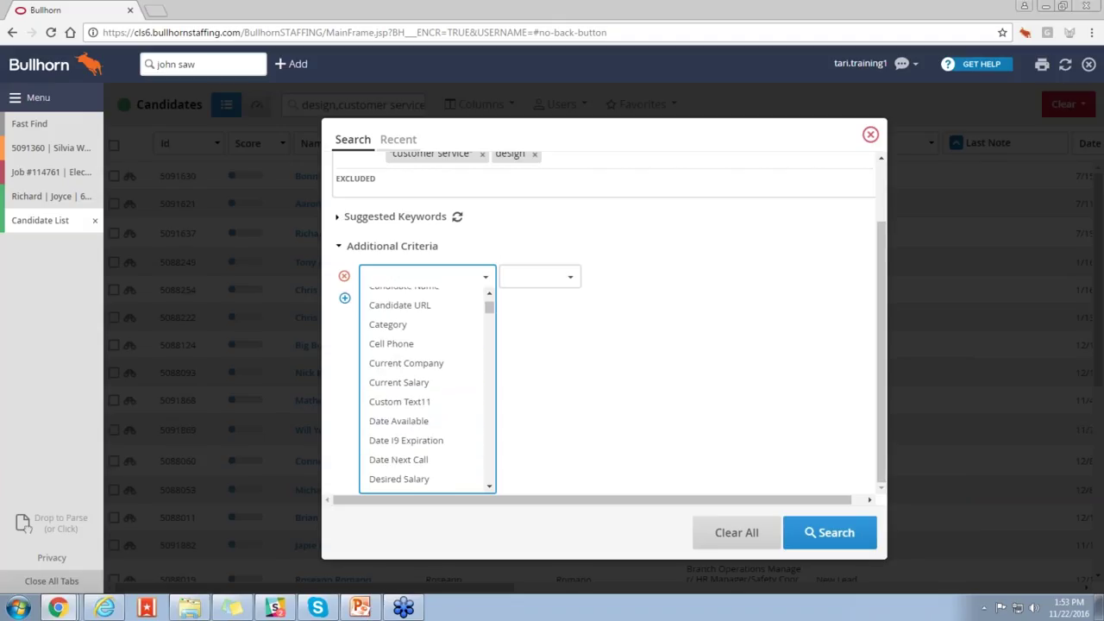
scroll(423, 362, up, 2)
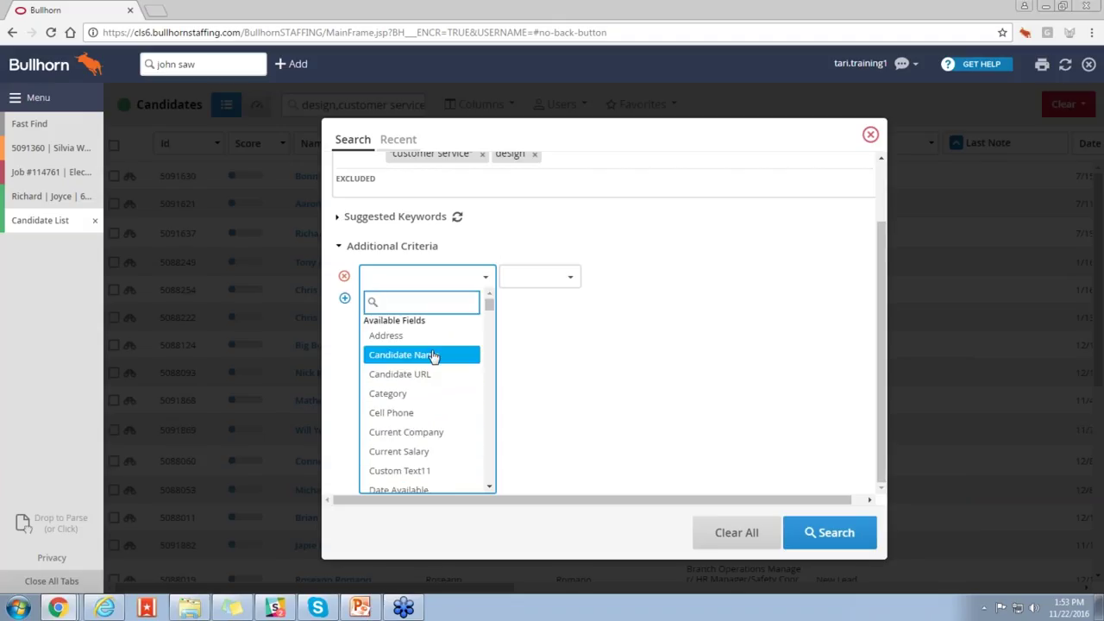
click(422, 335)
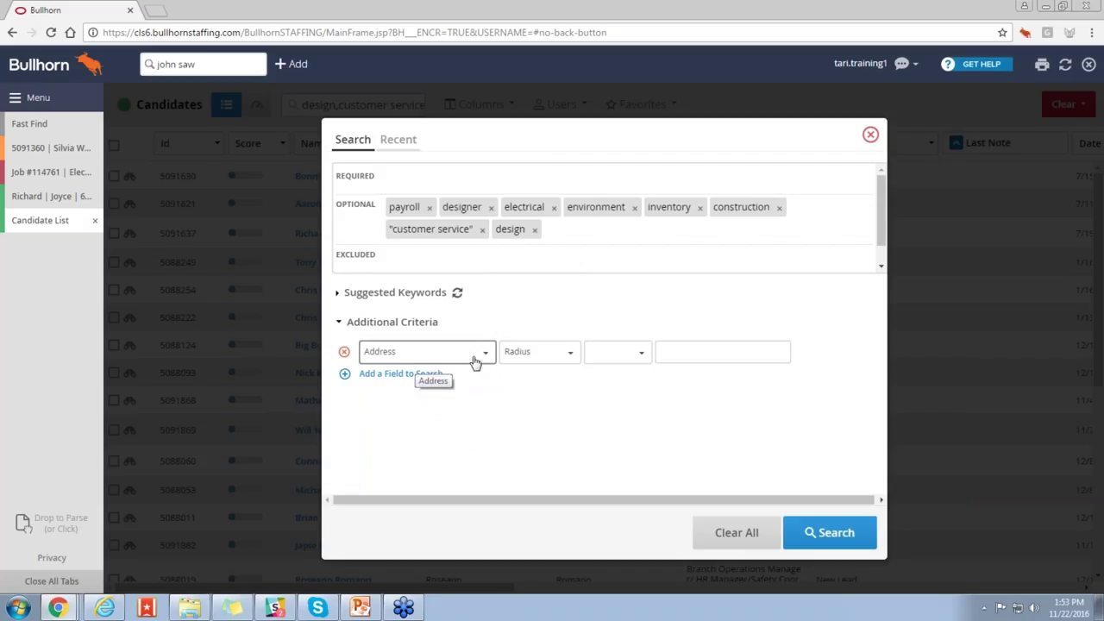
Step: Set the Address radius to 10 Miles around Boston, MA, USA
click(615, 357)
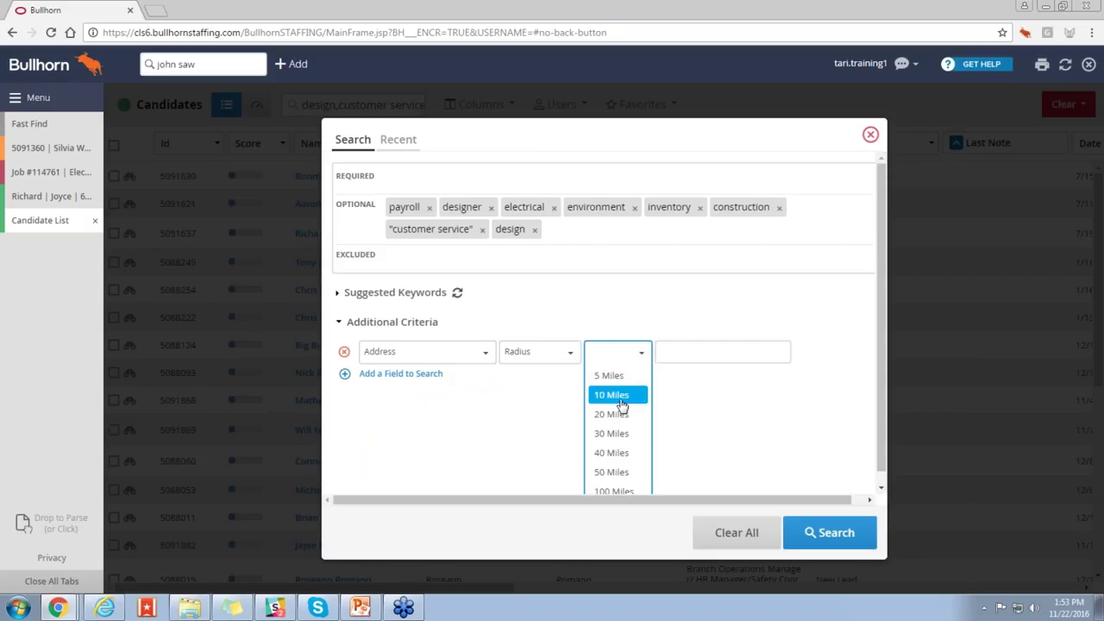
click(621, 399)
click(685, 354)
text(boston)
click(690, 382)
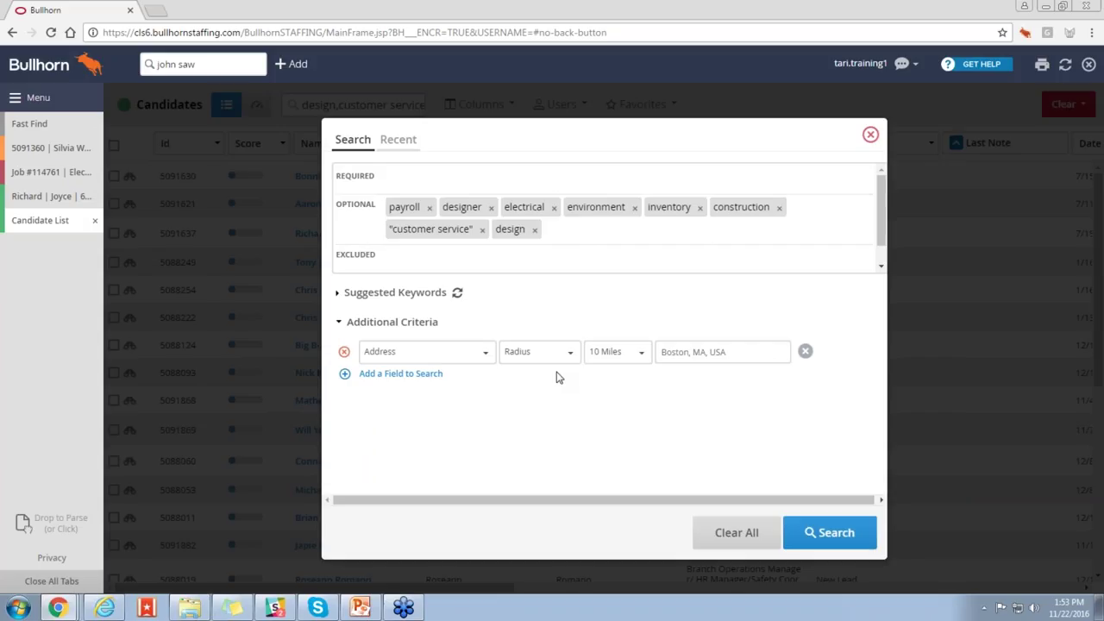
Step: Add a Status criterion with the values New Lead and Active
click(414, 377)
click(412, 384)
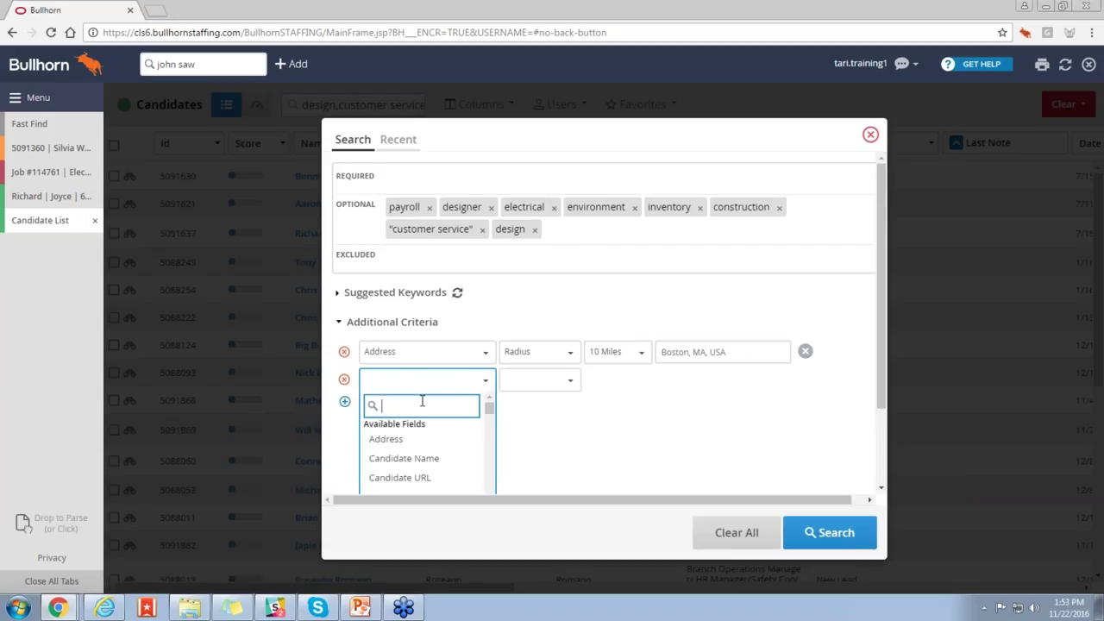
text(sta)
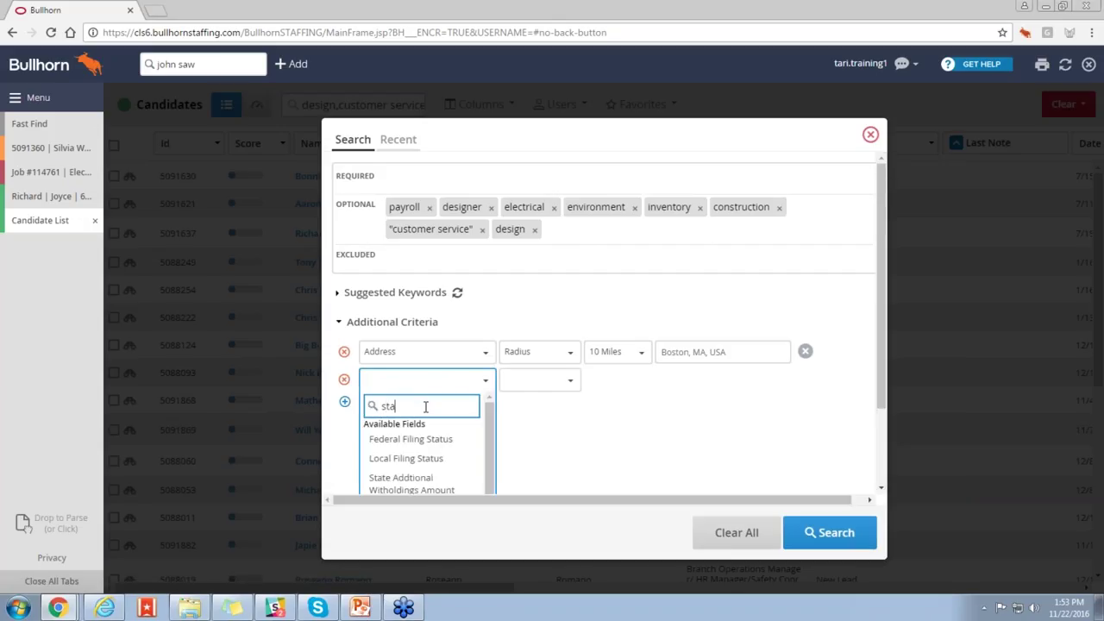
text(tu)
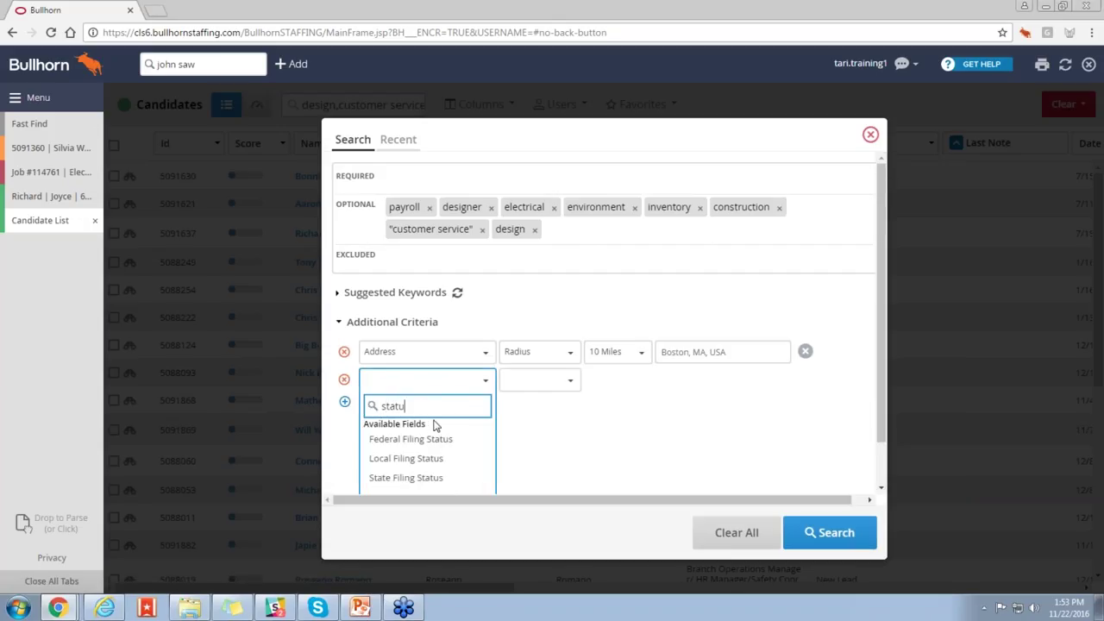
drag(883, 341, 884, 381)
click(400, 446)
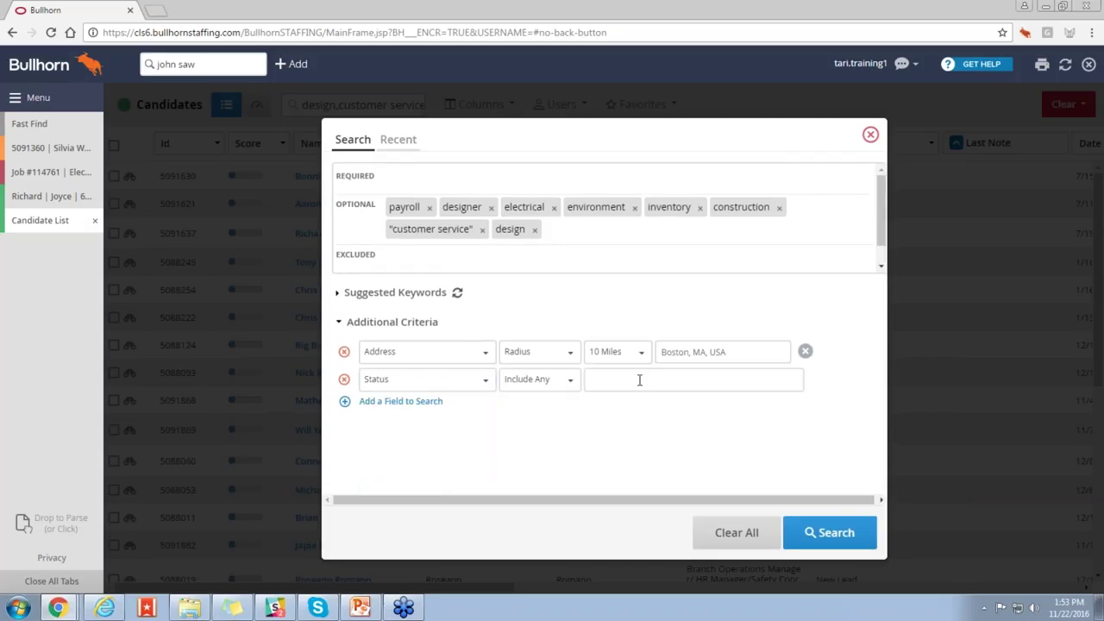
click(639, 379)
click(641, 402)
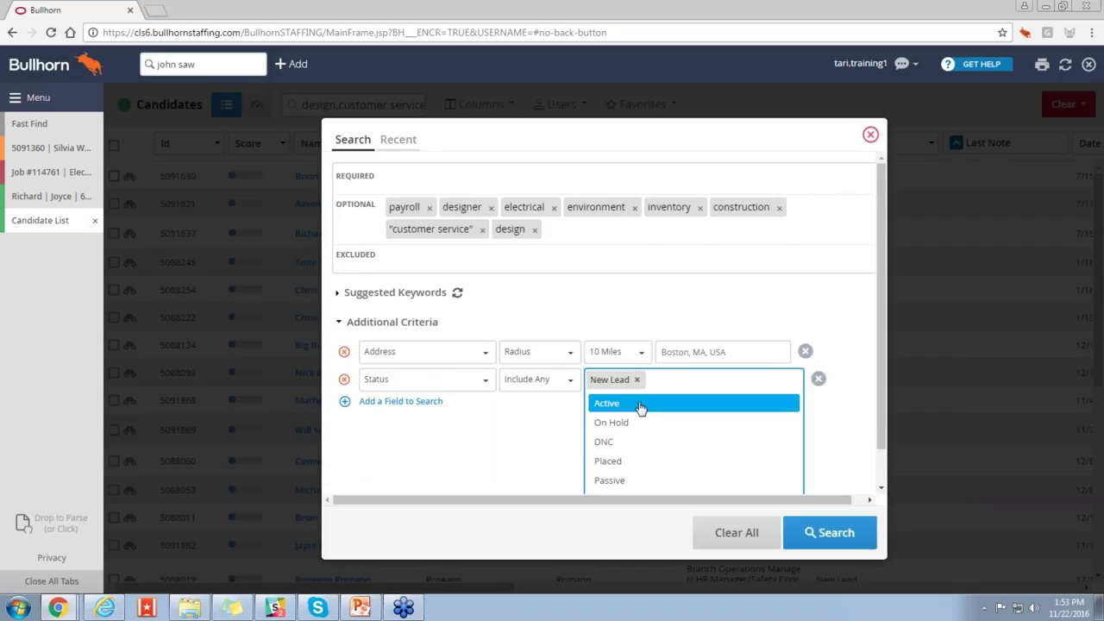
click(641, 404)
click(855, 411)
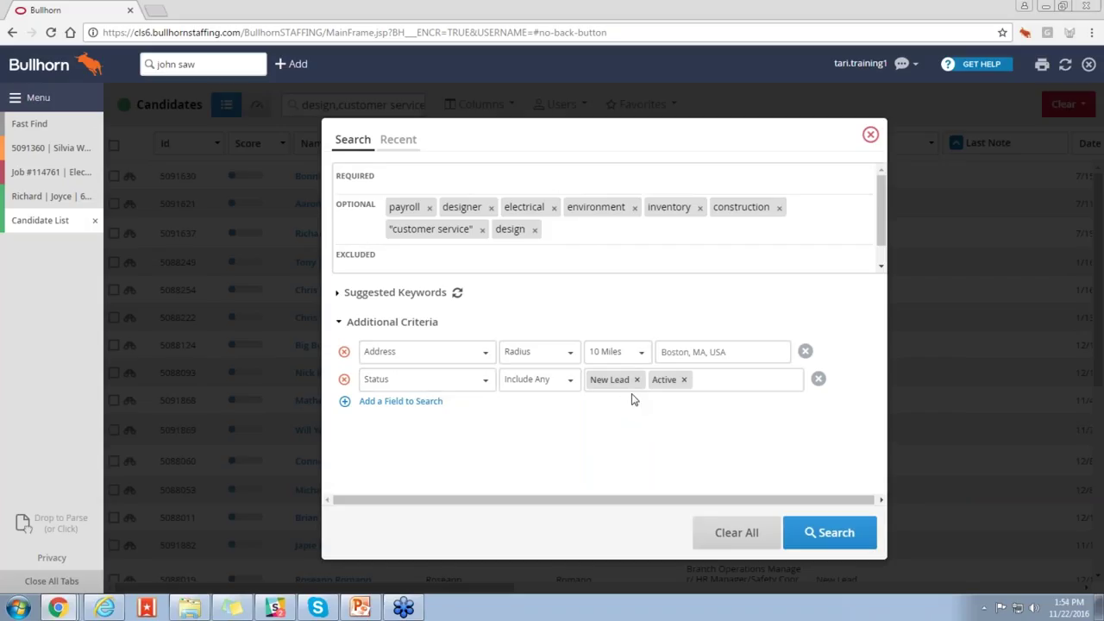
Step: Leave status matching on Include Any after trying Include All, then run the search
click(569, 381)
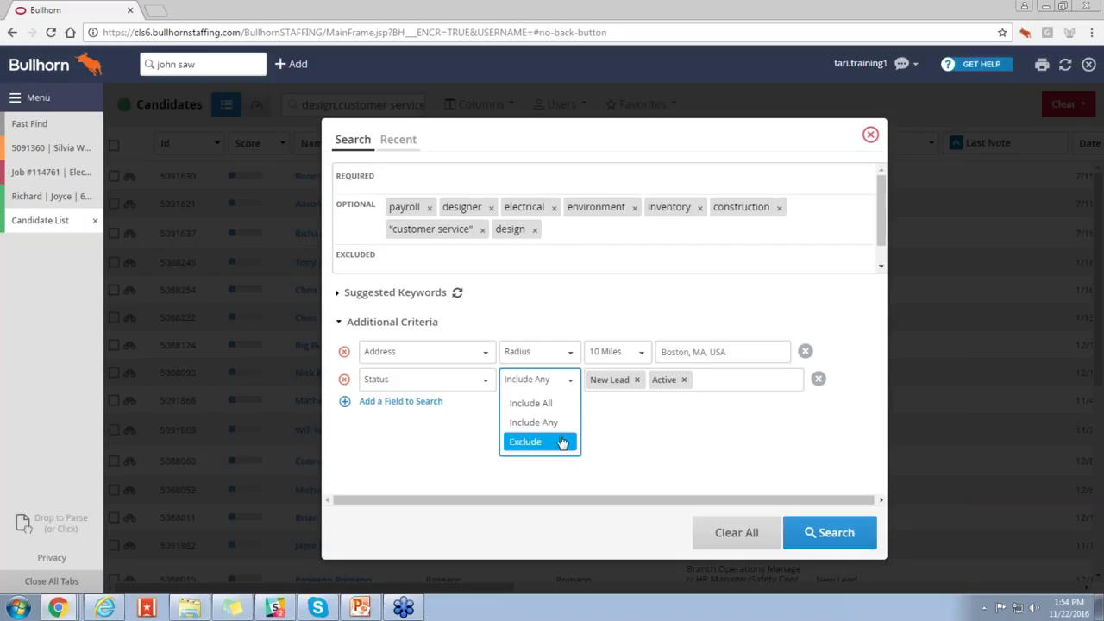
click(561, 403)
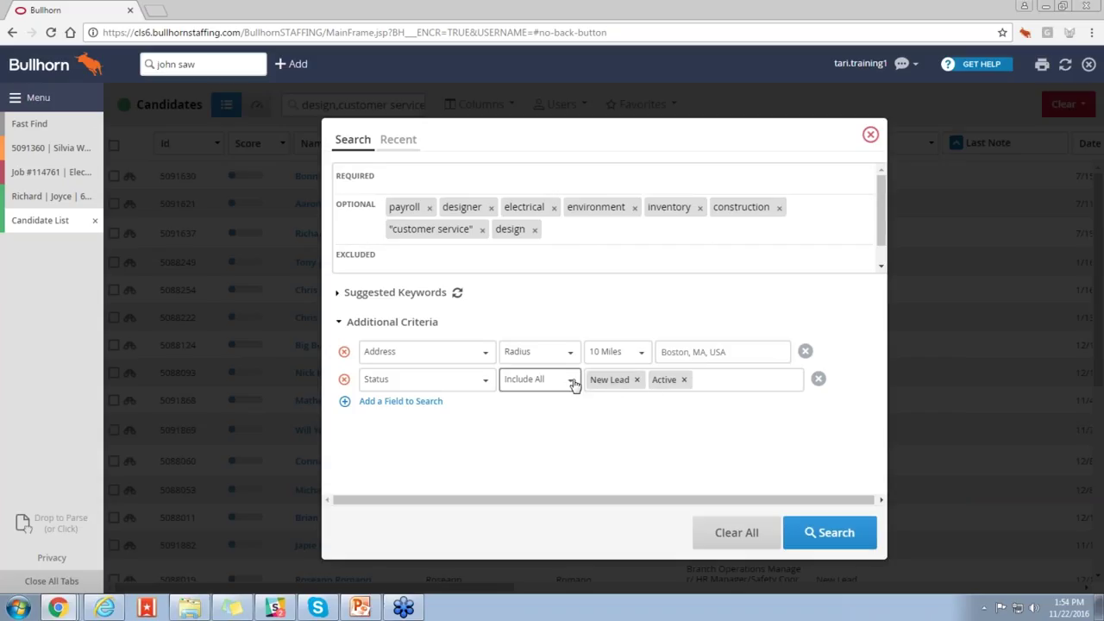
click(572, 383)
click(560, 407)
click(818, 528)
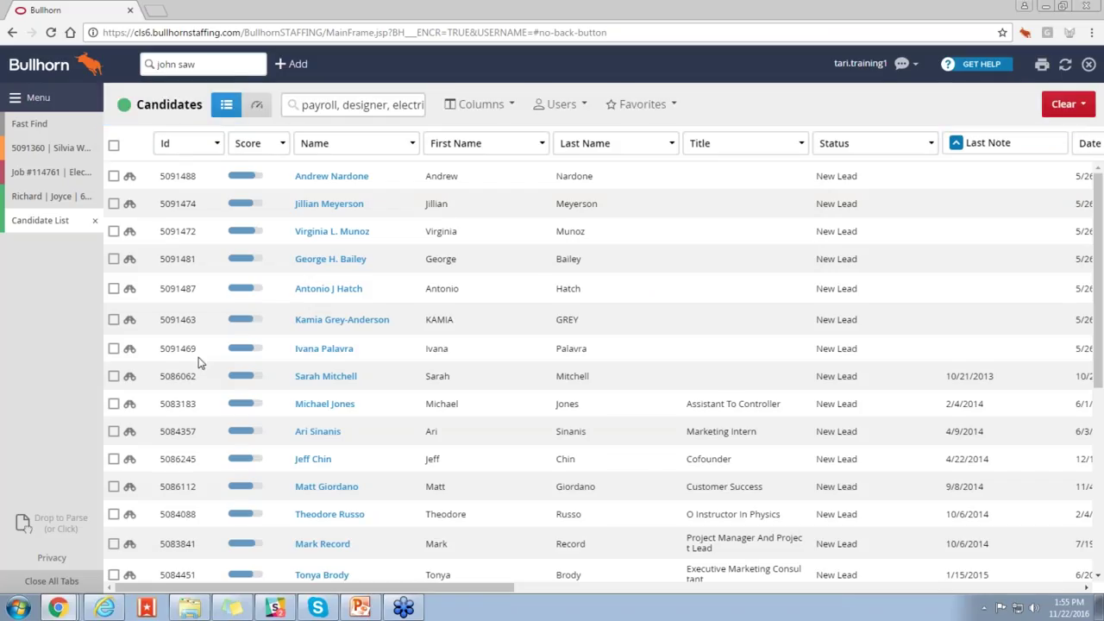
click(114, 145)
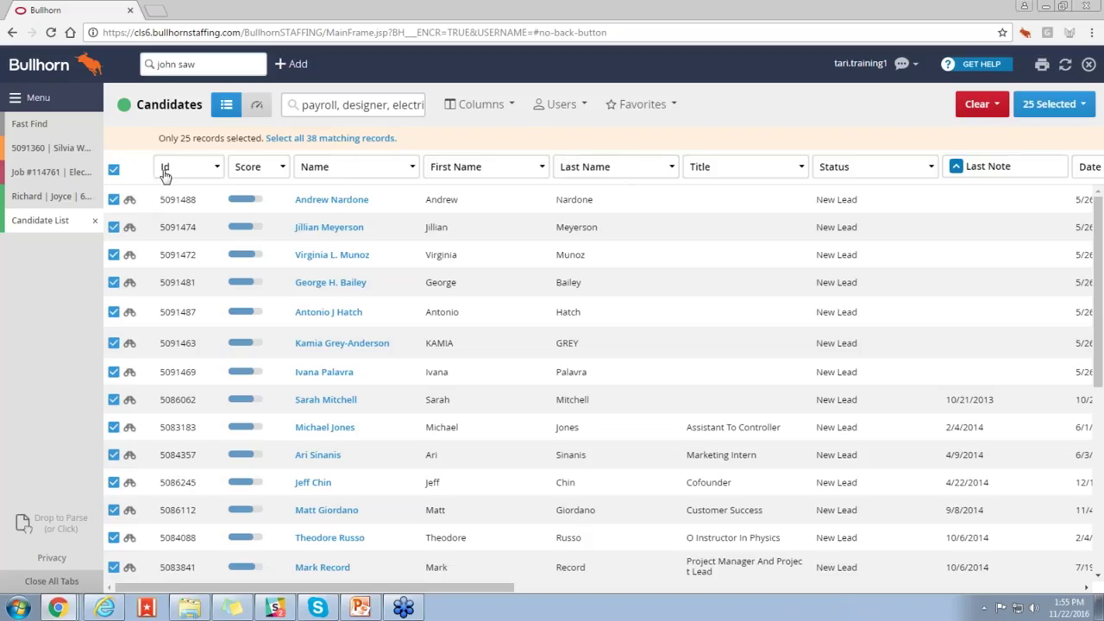
click(113, 169)
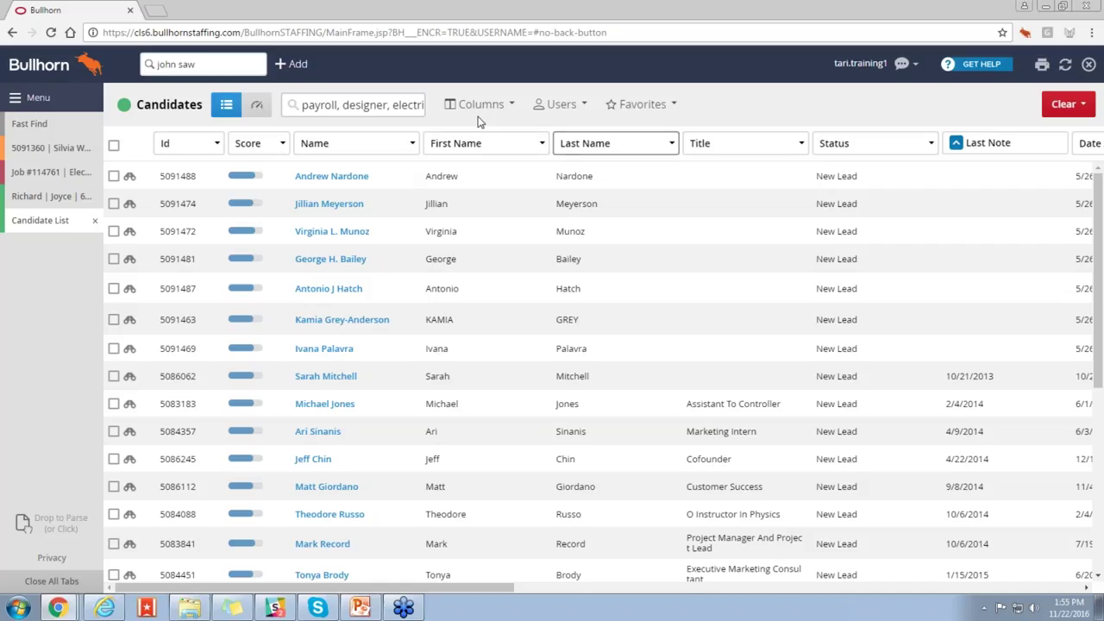
click(463, 113)
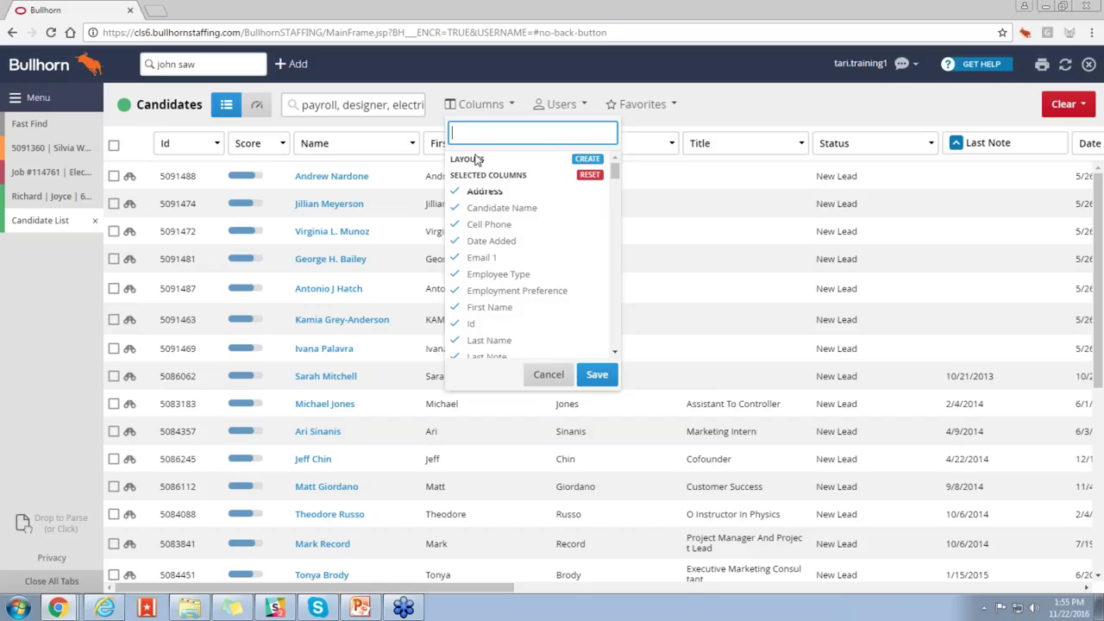
Step: Hide the First Name and Last Name columns and move Status next to Name
click(490, 309)
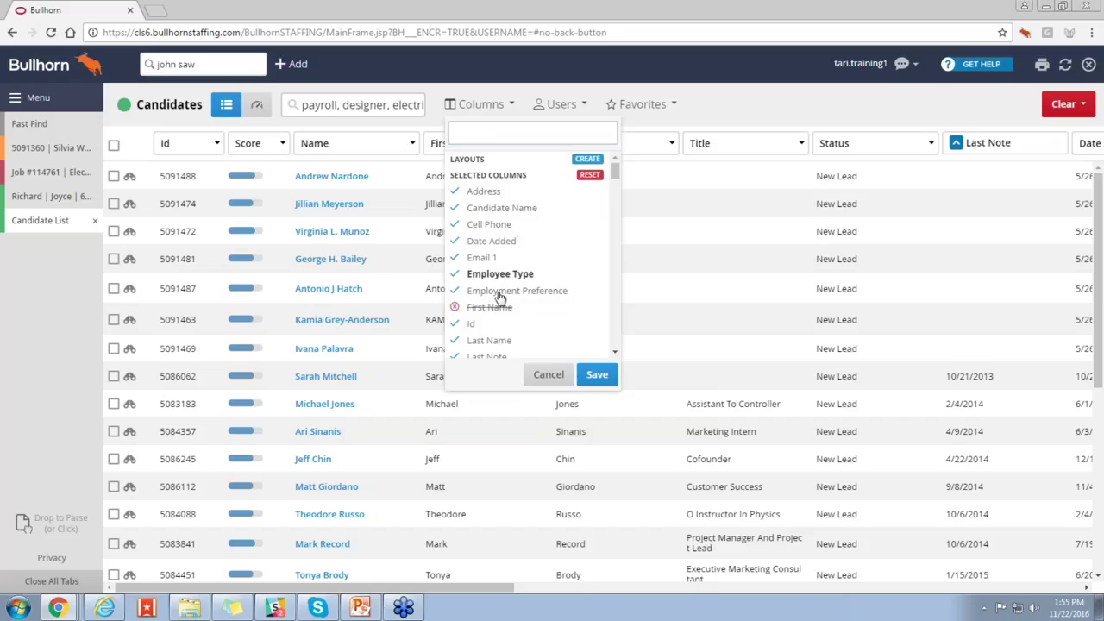
click(492, 342)
click(598, 374)
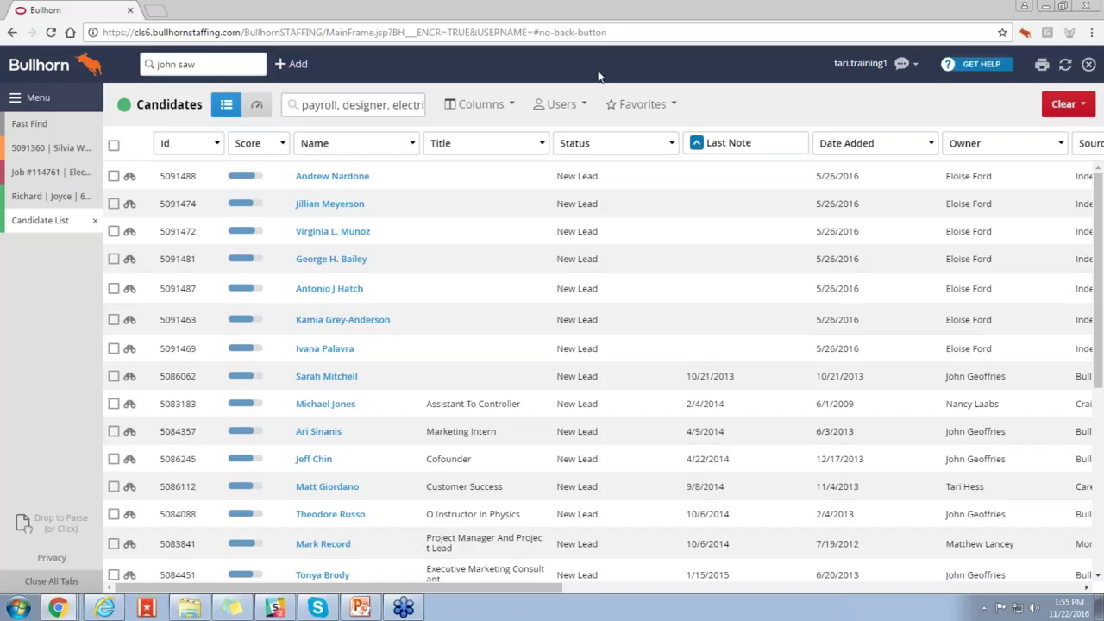
click(621, 147)
drag(621, 152, 490, 227)
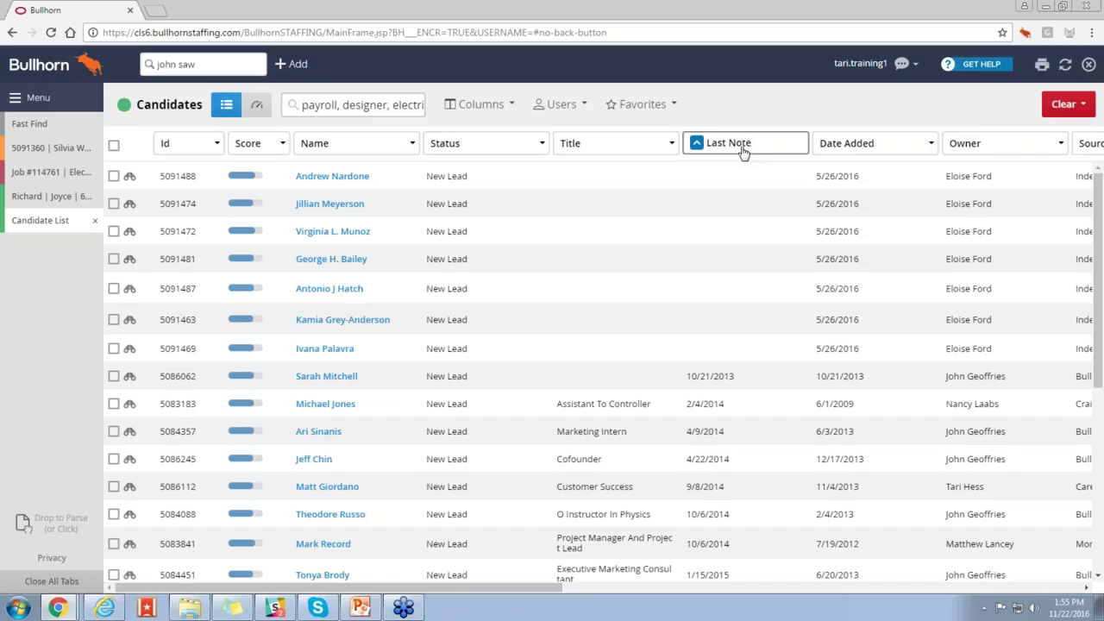
Step: Preview the second candidate's resume, then close the Candidate List tab
click(130, 215)
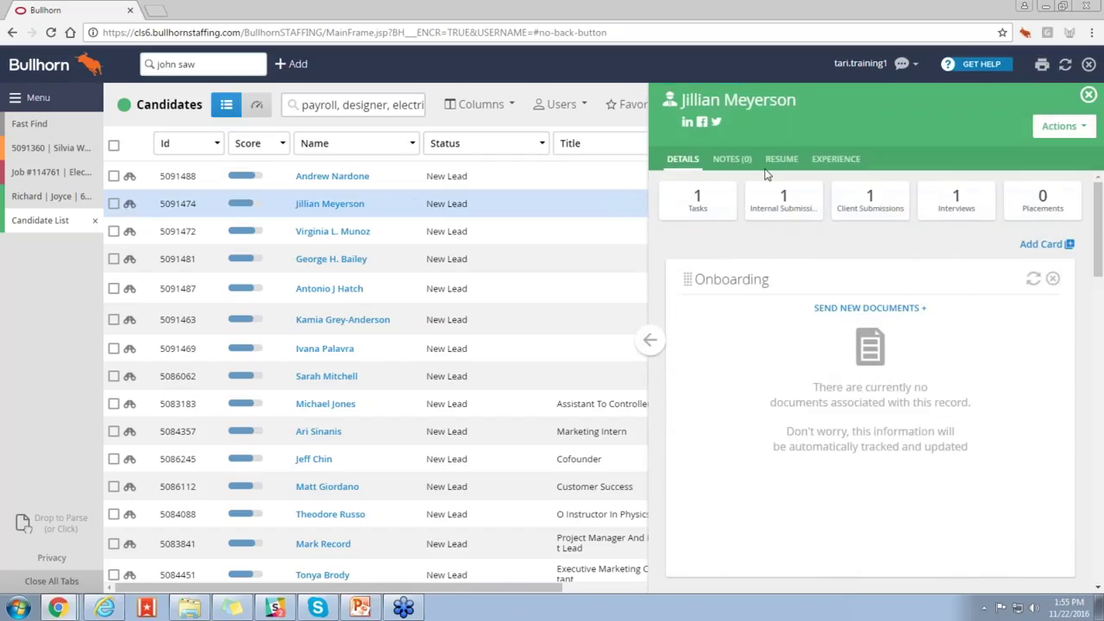
click(779, 160)
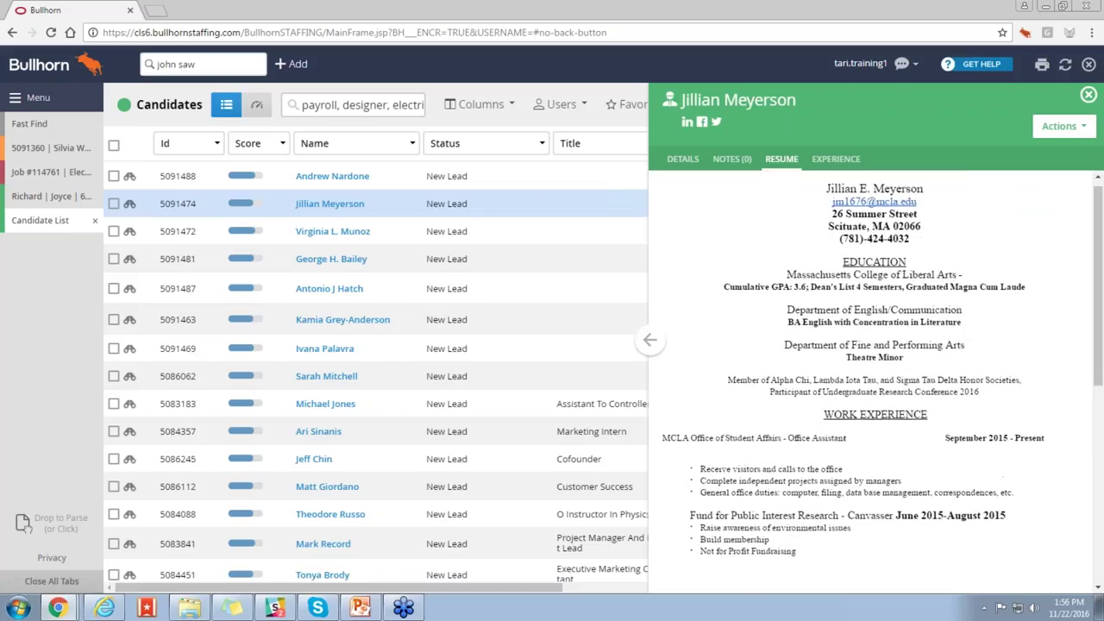
scroll(871, 379, down, 3)
scroll(875, 304, down, 3)
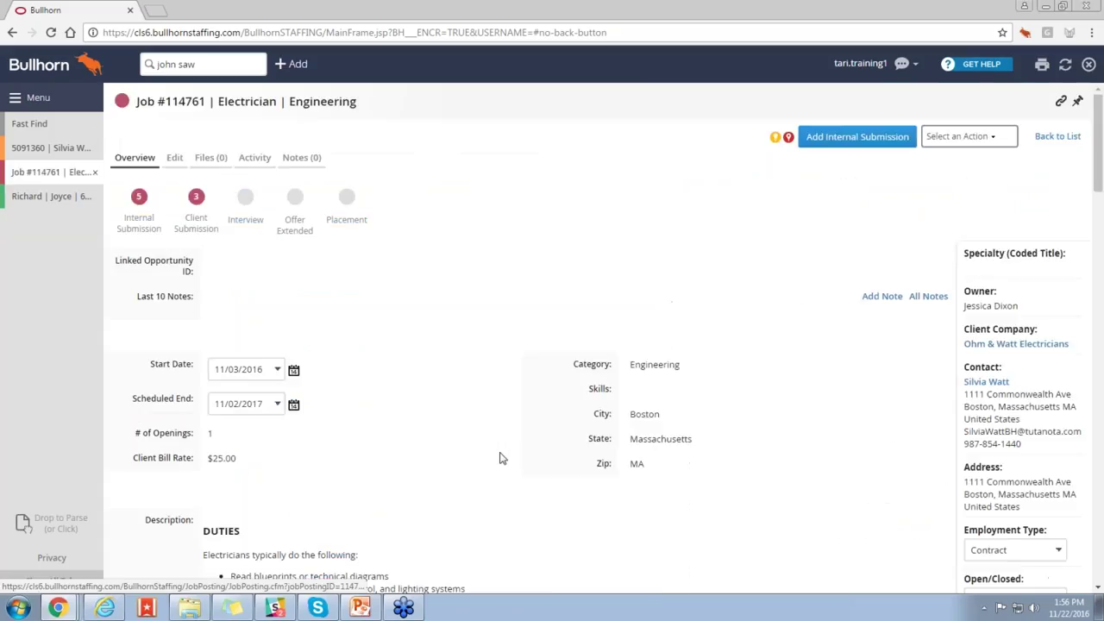
click(95, 220)
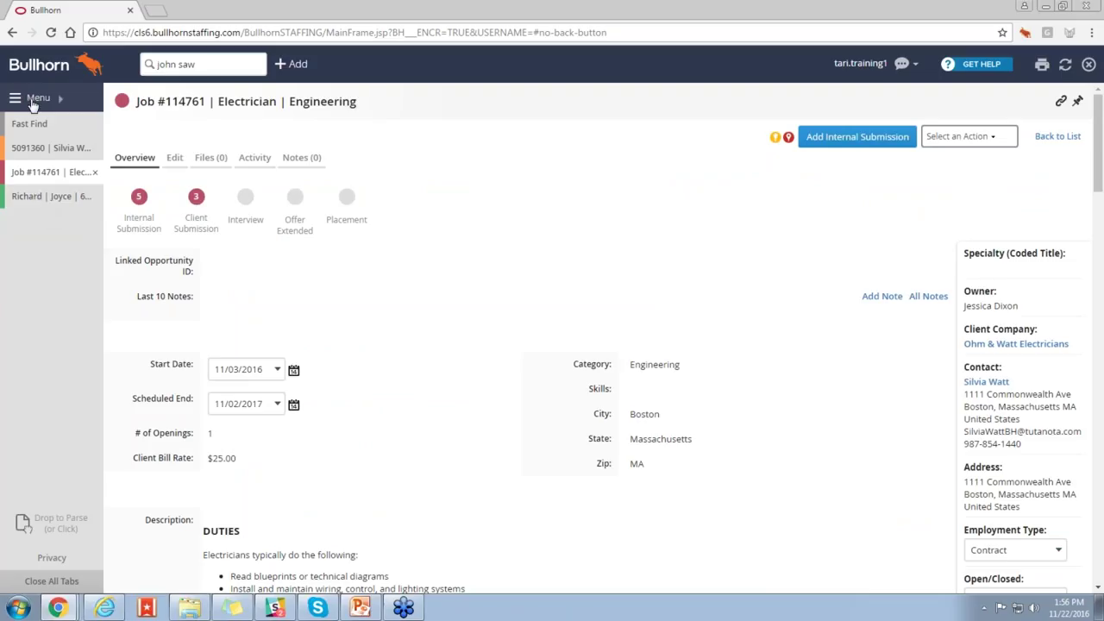
Step: Reopen the candidate list, select the third and fourth candidates, and browse the '2 Selected' actions
click(35, 99)
click(230, 222)
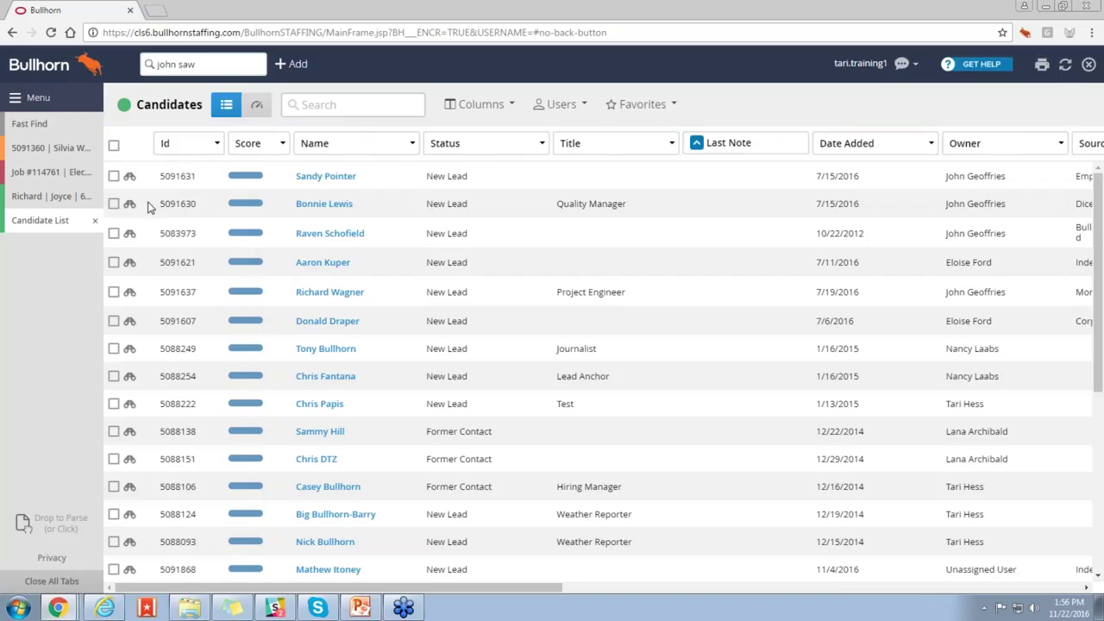
click(113, 233)
click(113, 262)
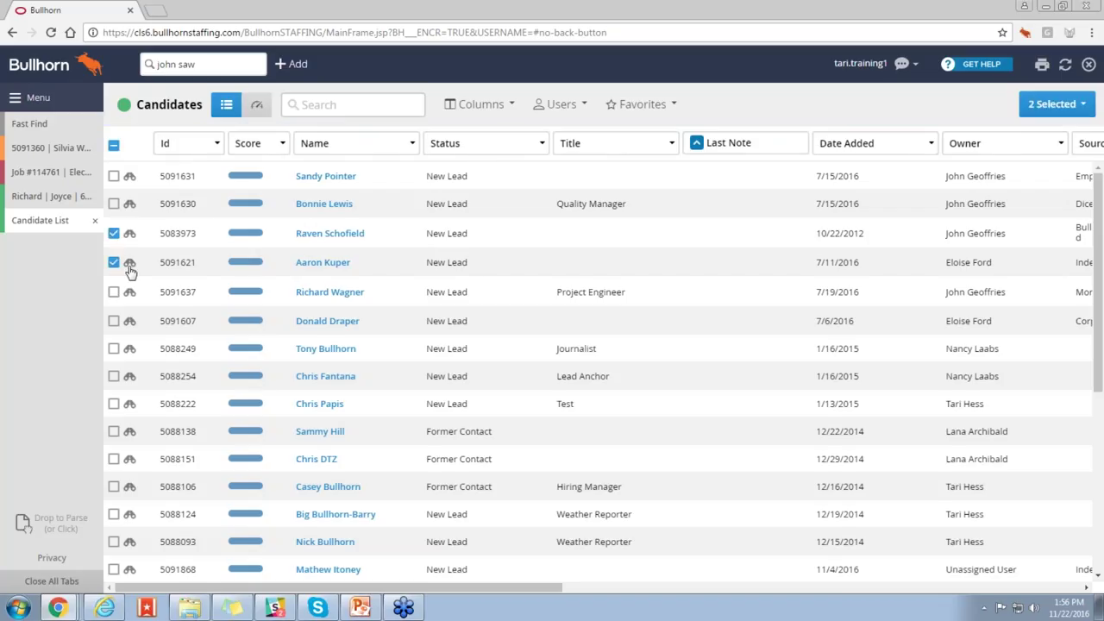
click(1050, 105)
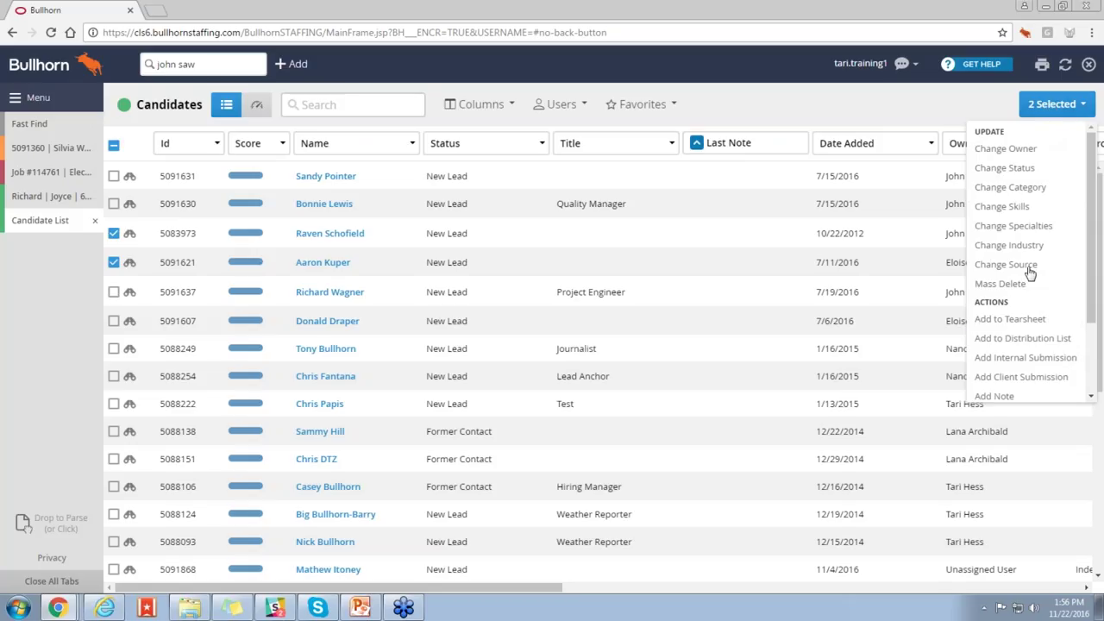
scroll(1035, 310, down, 2)
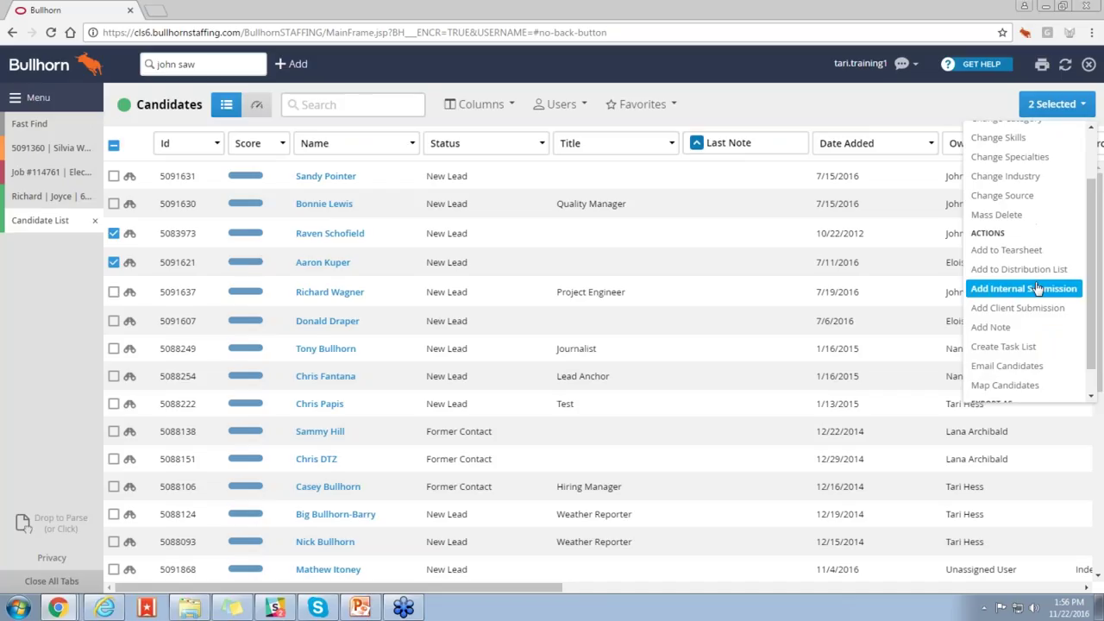
scroll(1039, 306, down, 1)
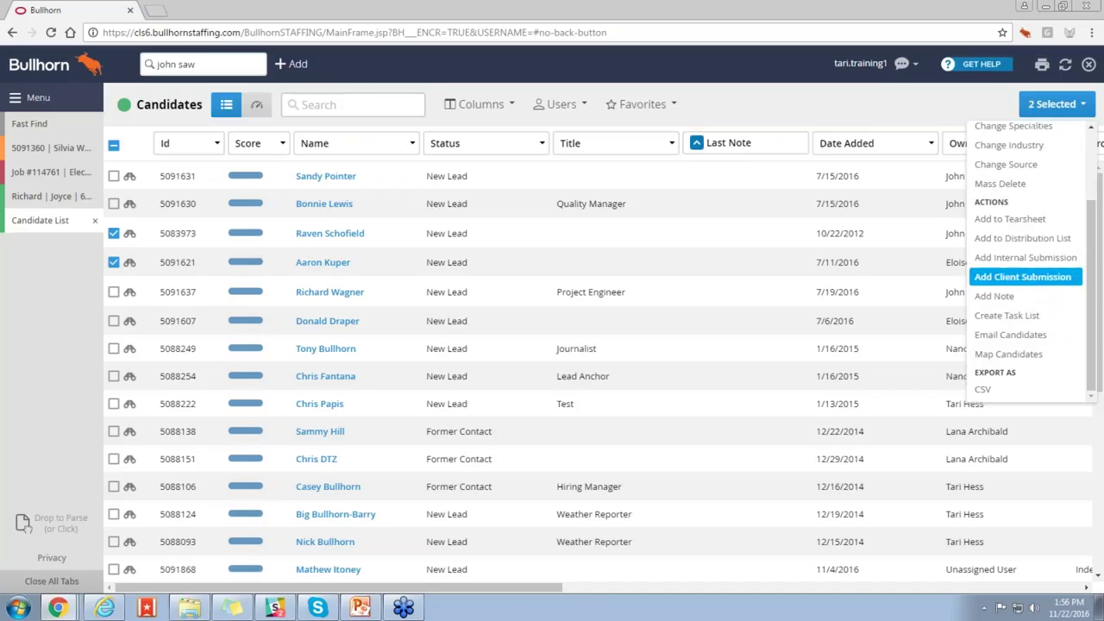
Step: Choose Email Candidates for the two selected candidates
click(1044, 336)
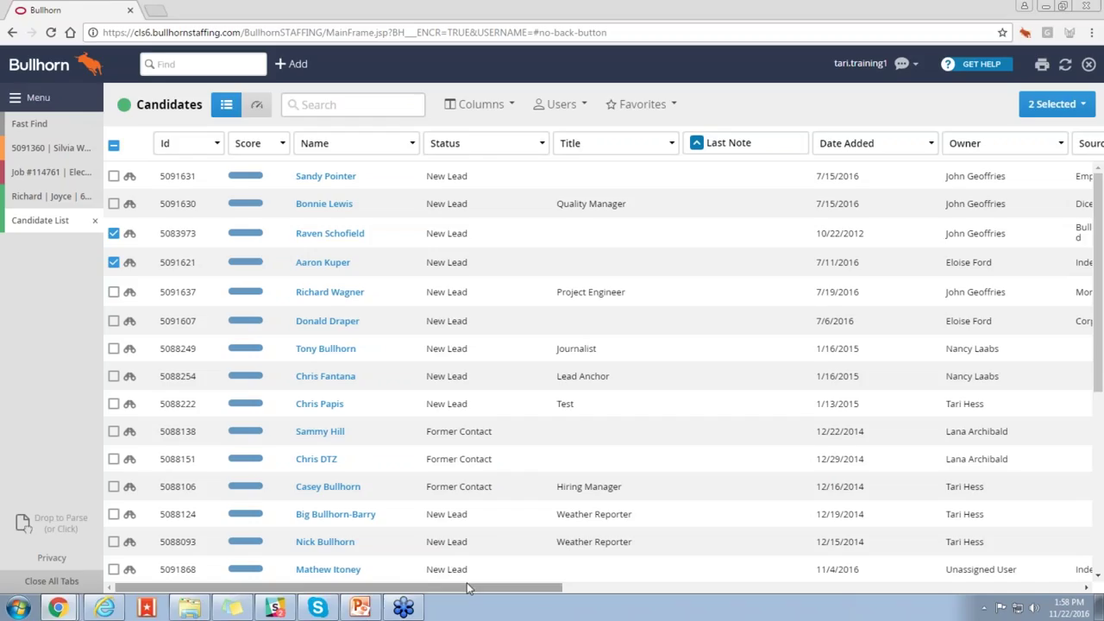
Step: Quick-find a candidate by the phone number shown in the grid
drag(467, 584, 889, 586)
click(204, 64)
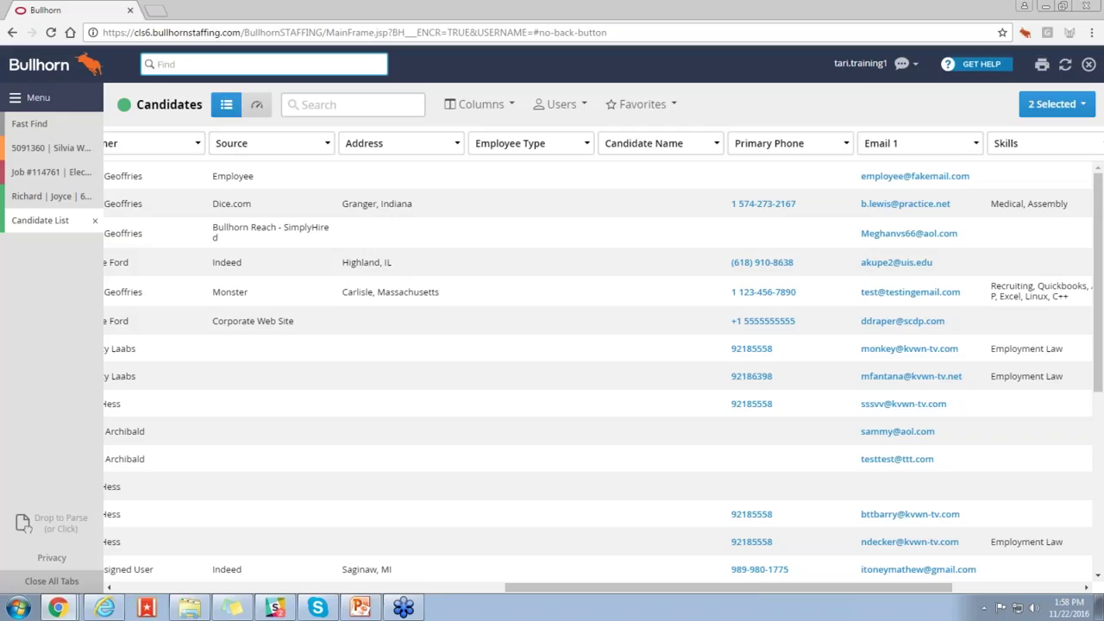
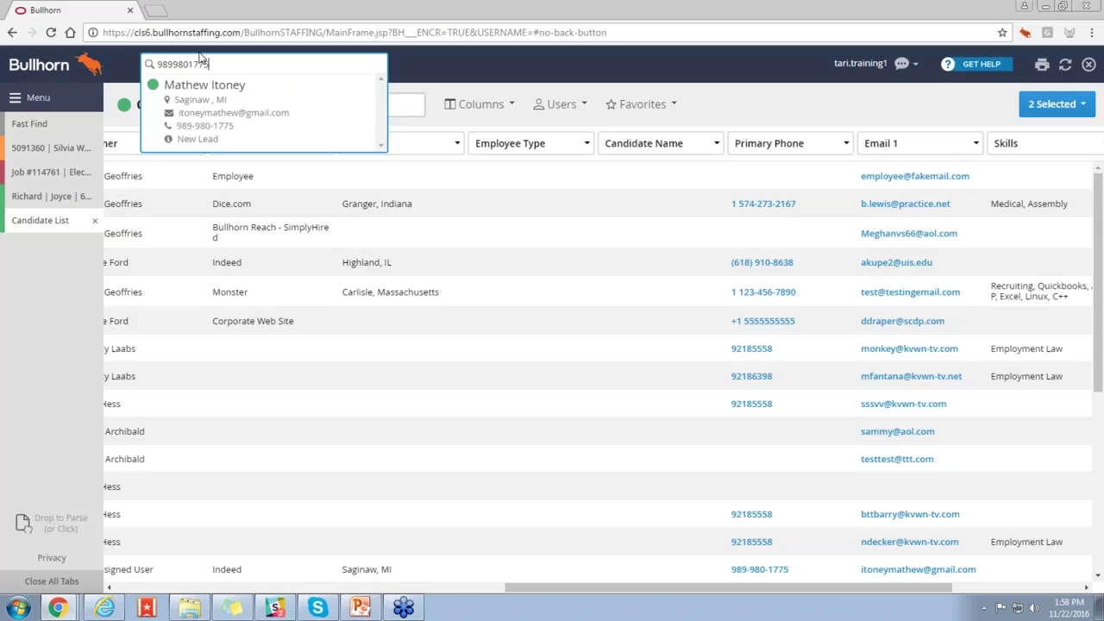
click(288, 53)
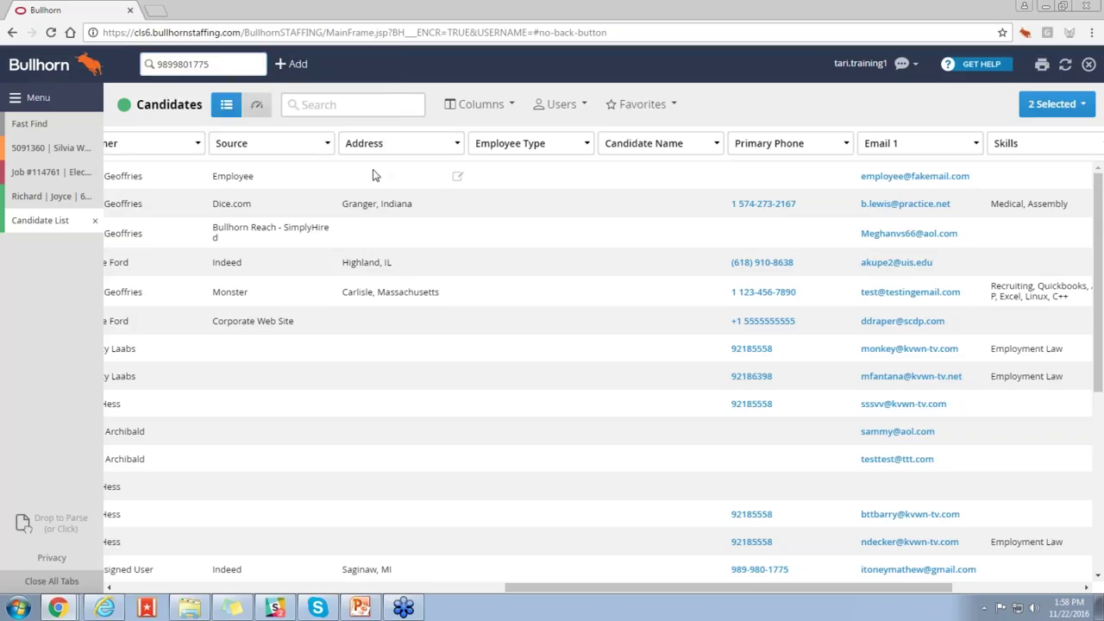
Step: Rerun the recent +html +java "project manager" search and bring up Favorites
click(365, 108)
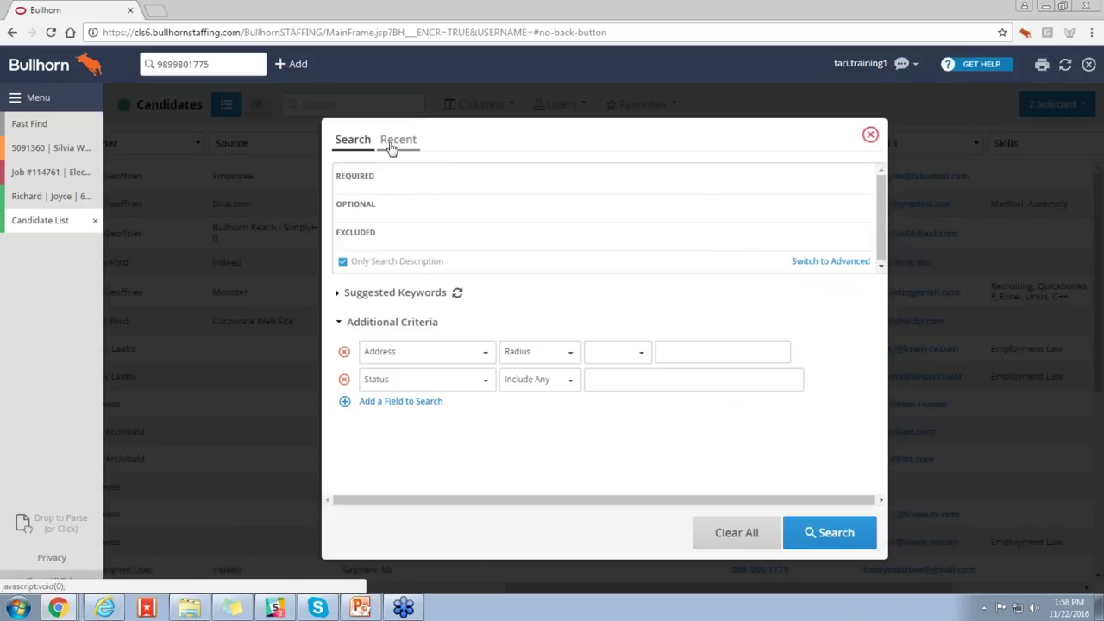
click(391, 148)
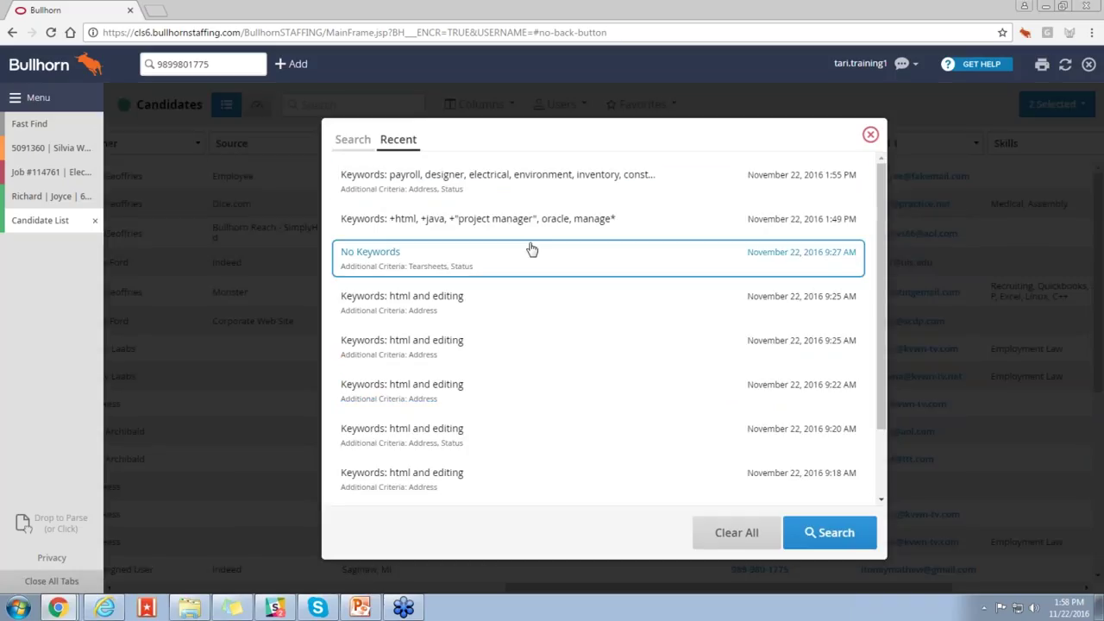
click(518, 220)
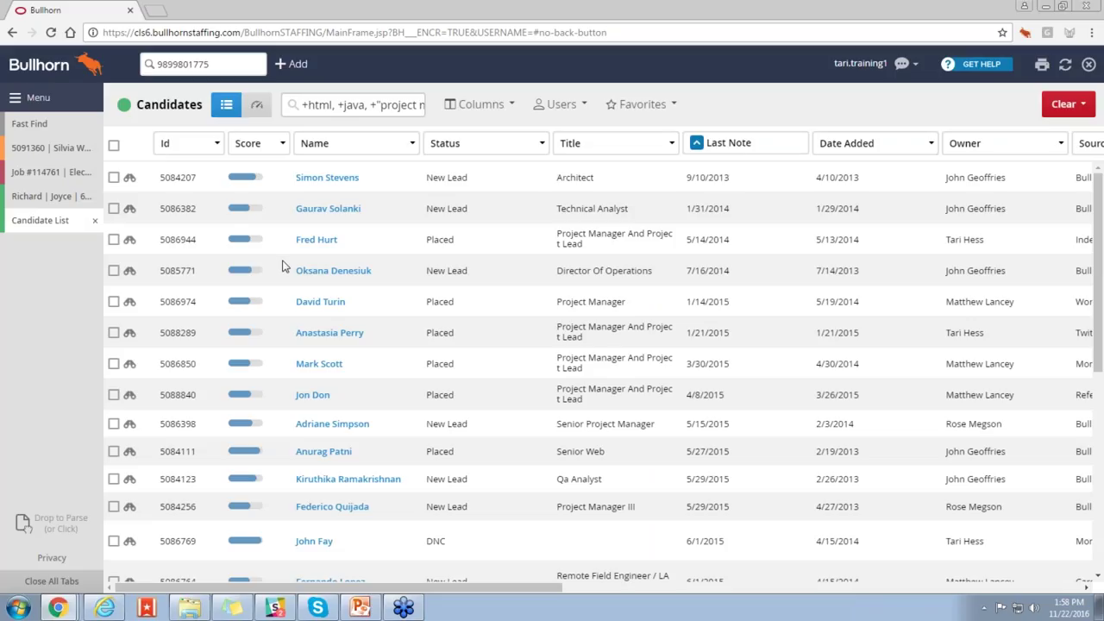
click(657, 107)
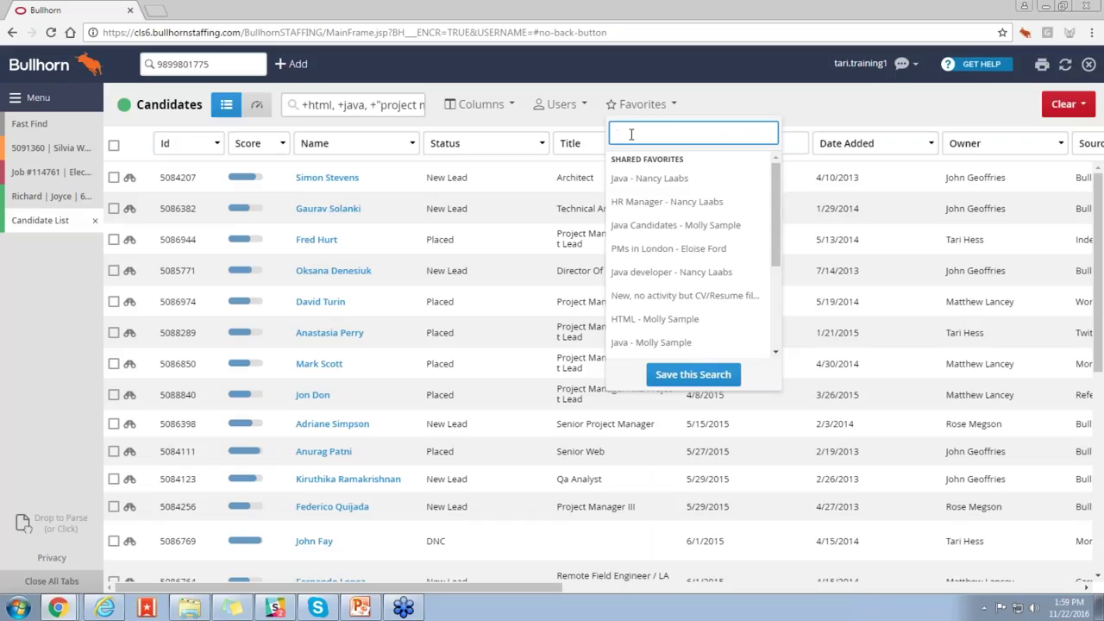
Step: Save the search as private favorite 'html cns near Boston' and reload it from Favorites
click(681, 377)
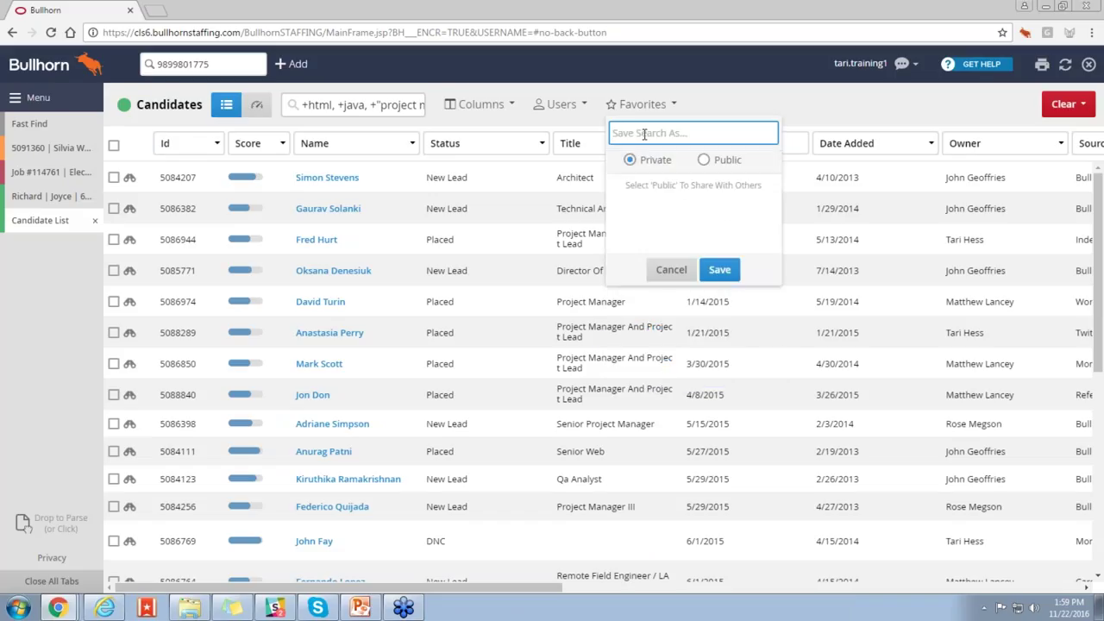
text(html cns near Boston)
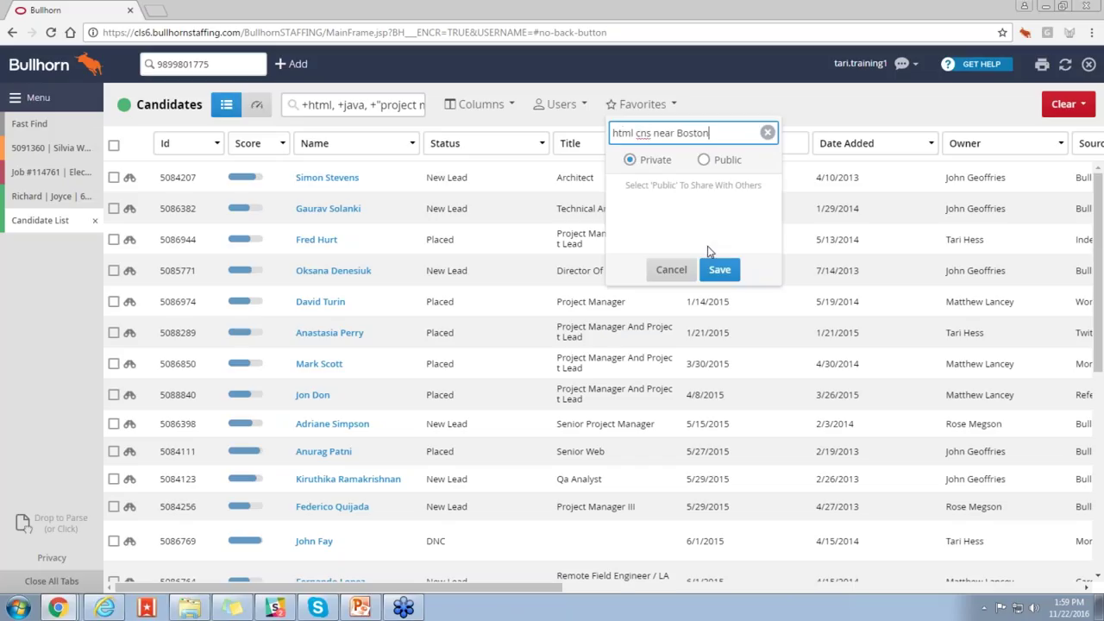
click(719, 269)
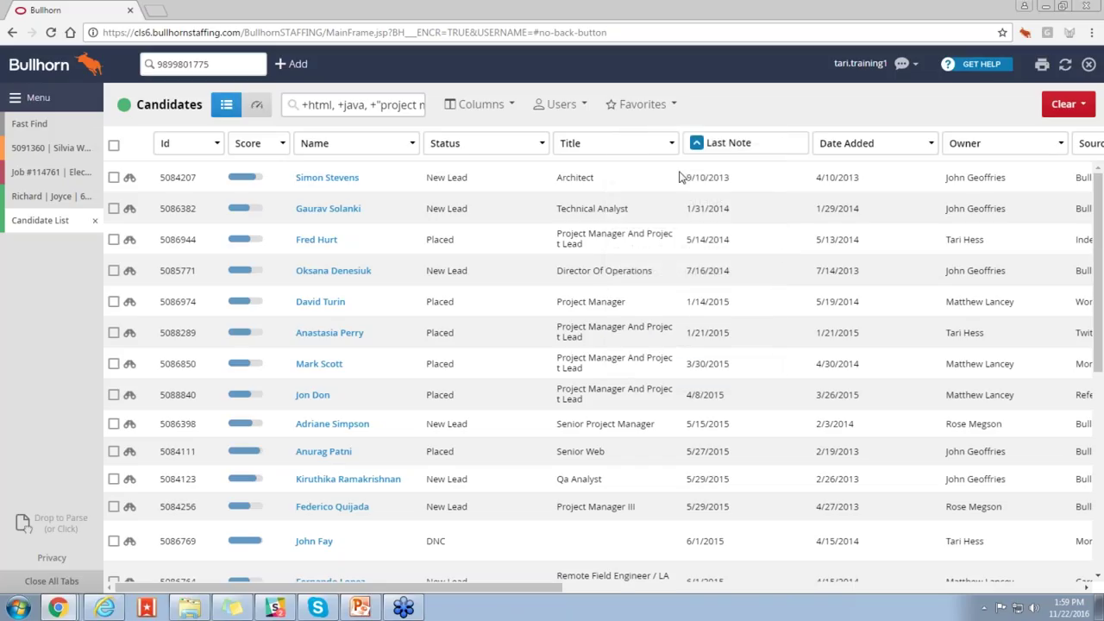
click(655, 107)
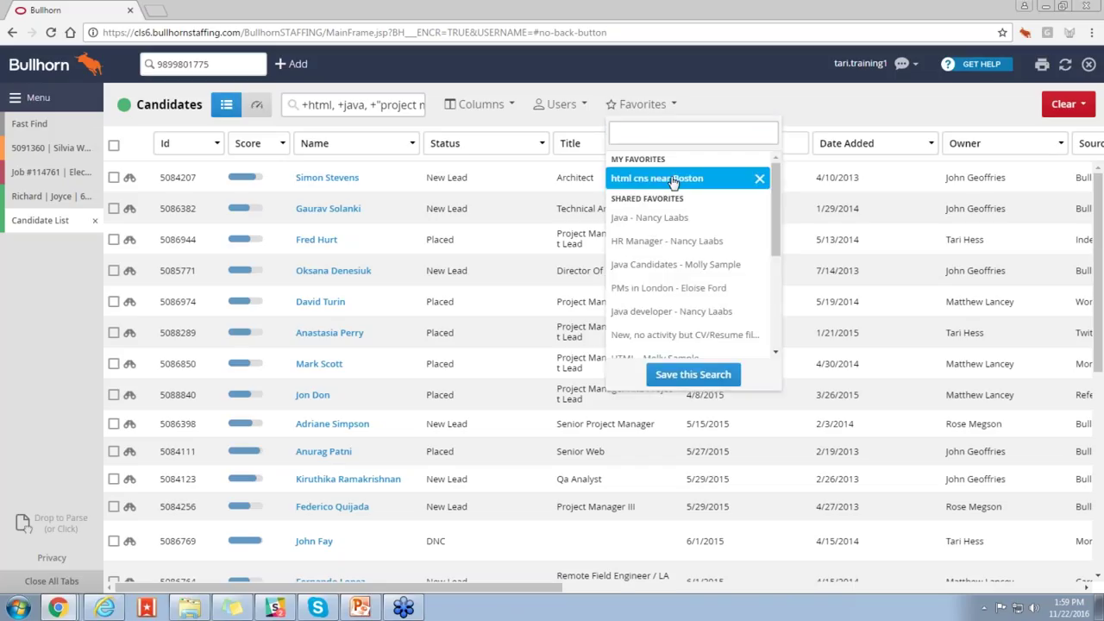
click(671, 179)
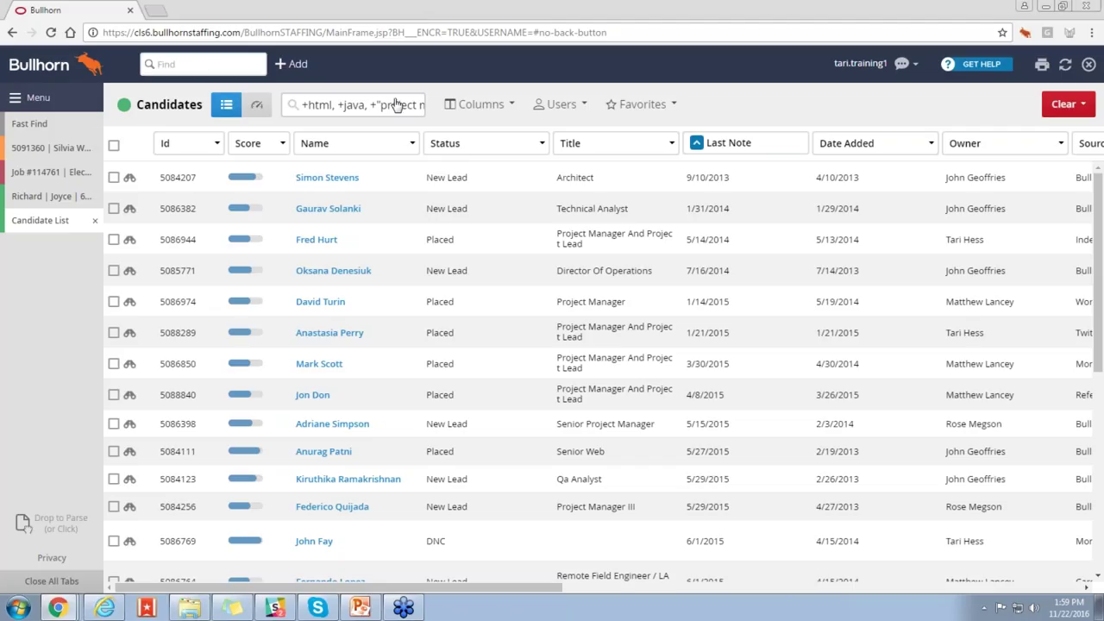
click(190, 66)
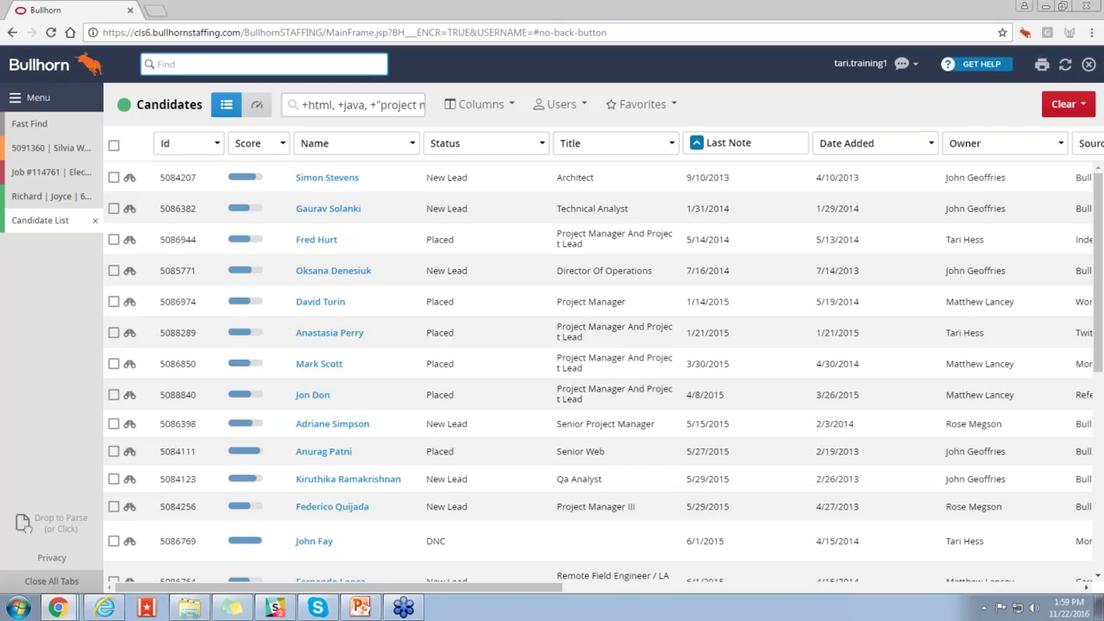
scroll(445, 362, down, 4)
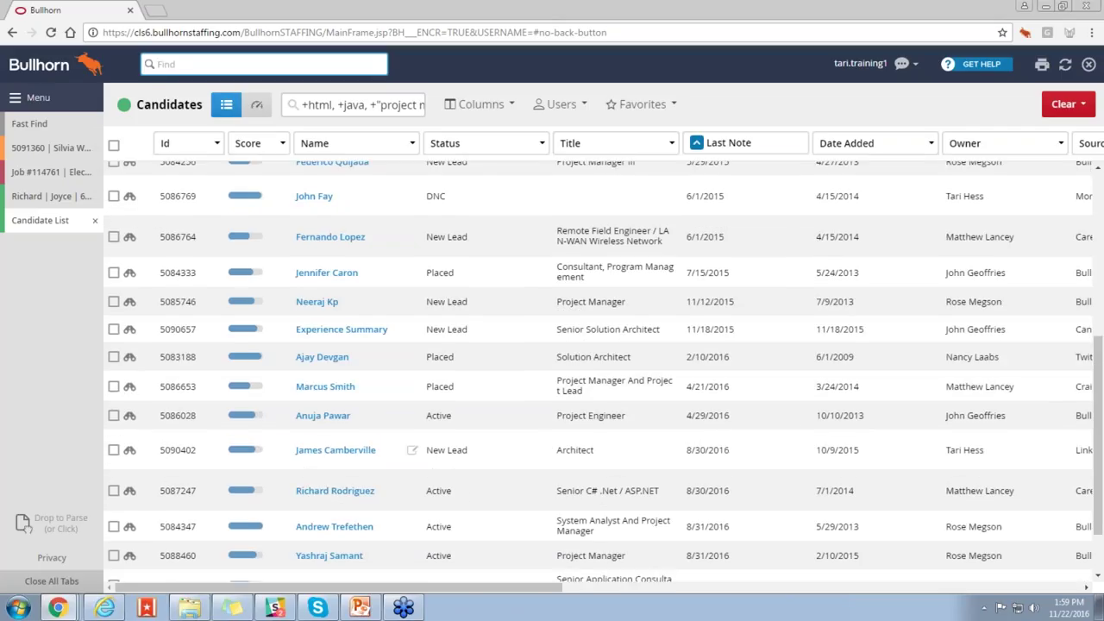
scroll(445, 362, up, 3)
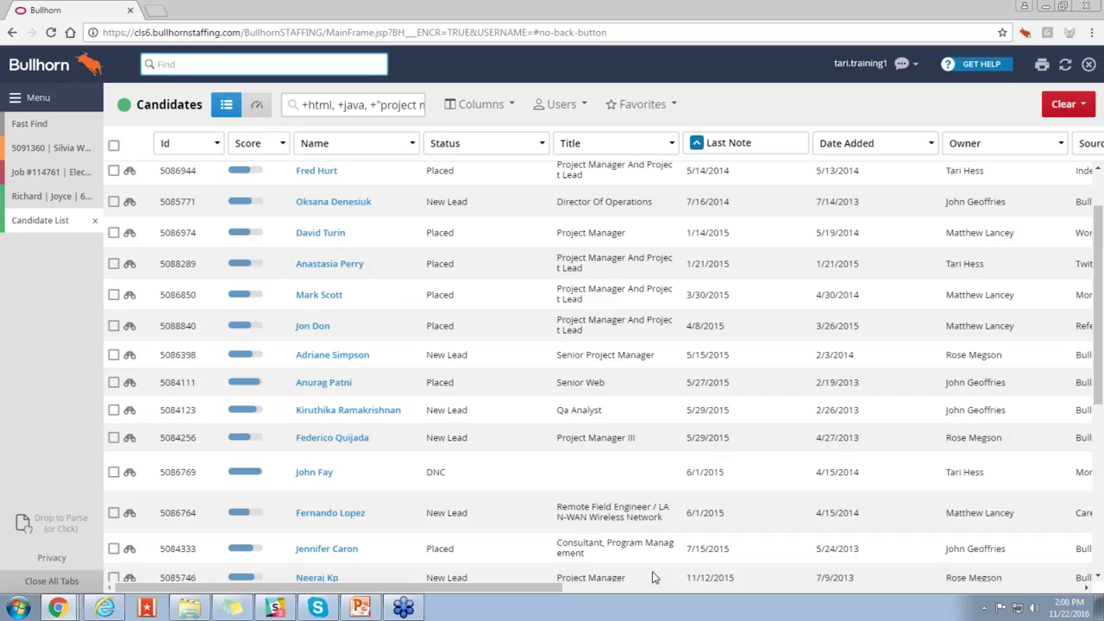
drag(516, 594, 948, 595)
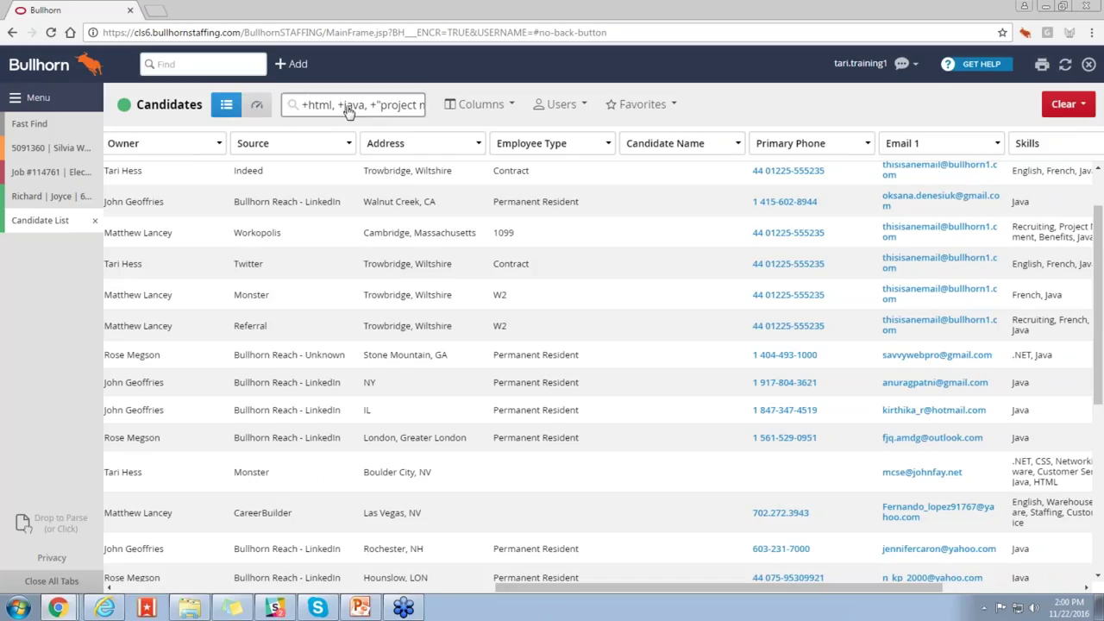
drag(751, 592, 294, 595)
click(335, 204)
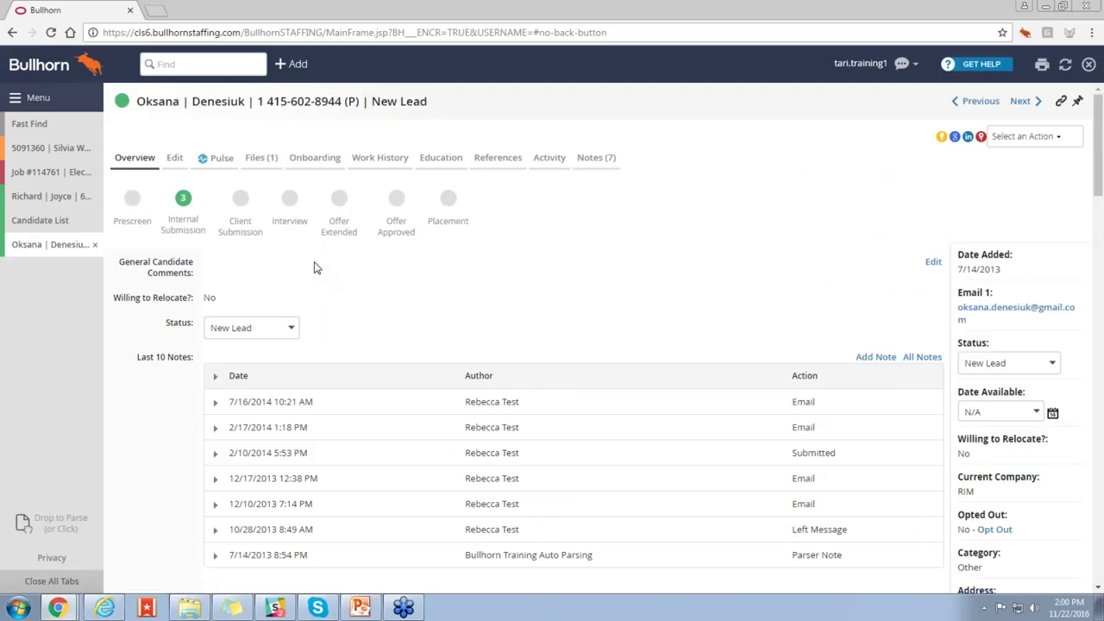
click(175, 159)
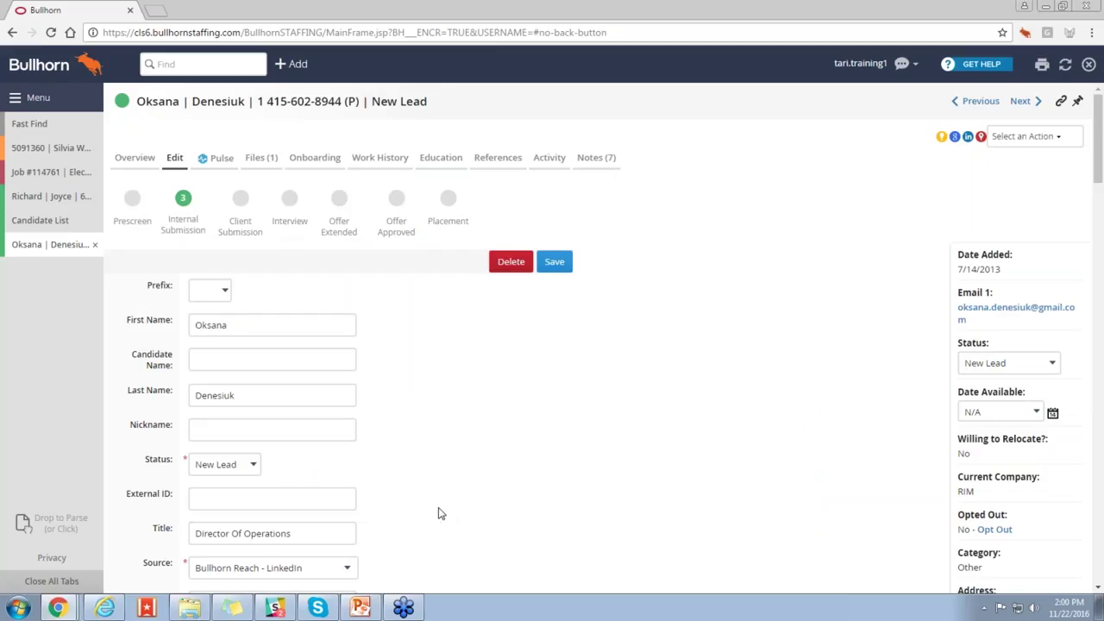
scroll(439, 514, down, 5)
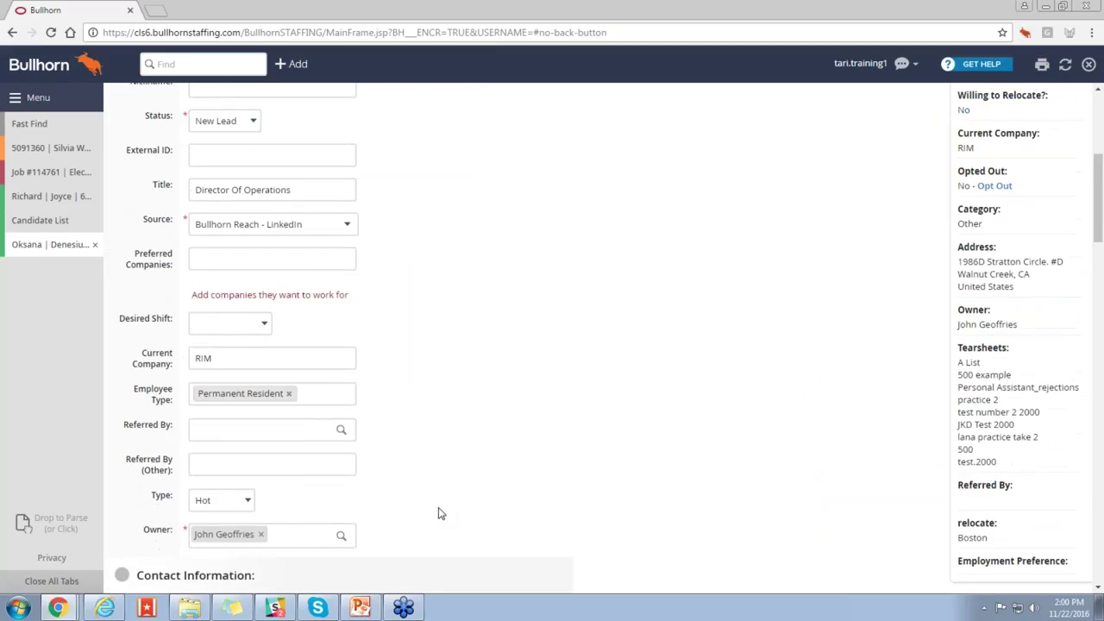
scroll(438, 514, down, 5)
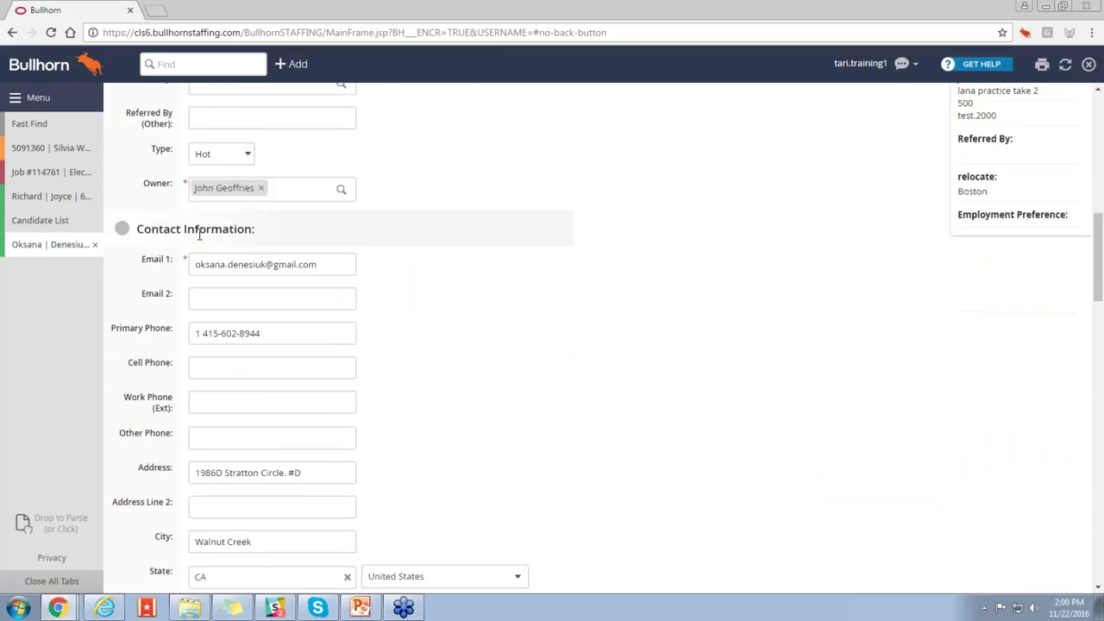
click(265, 376)
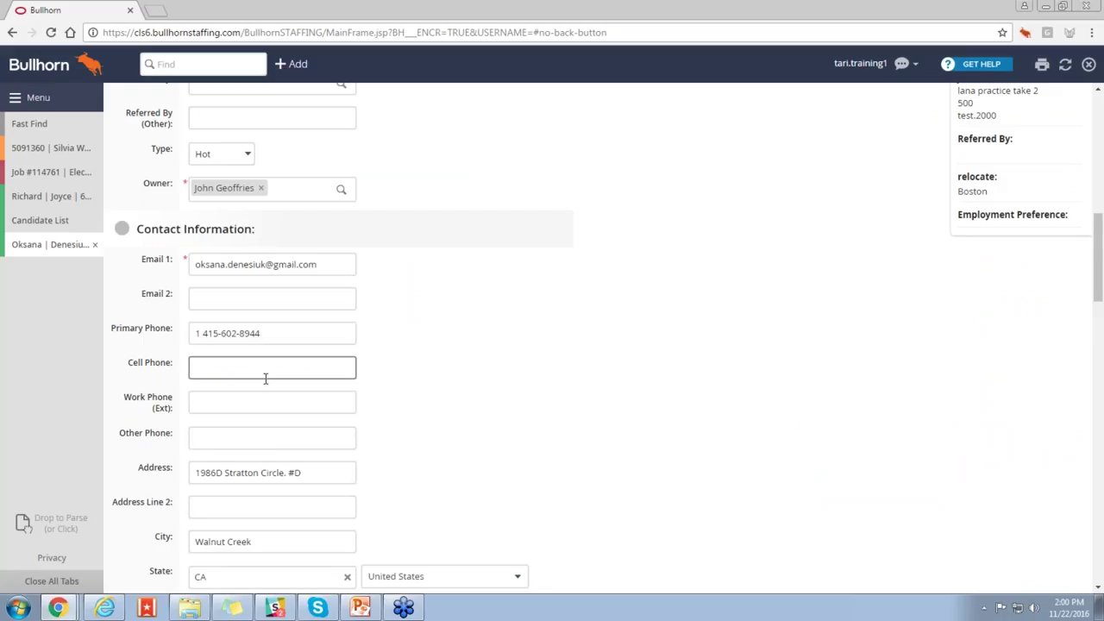
click(227, 336)
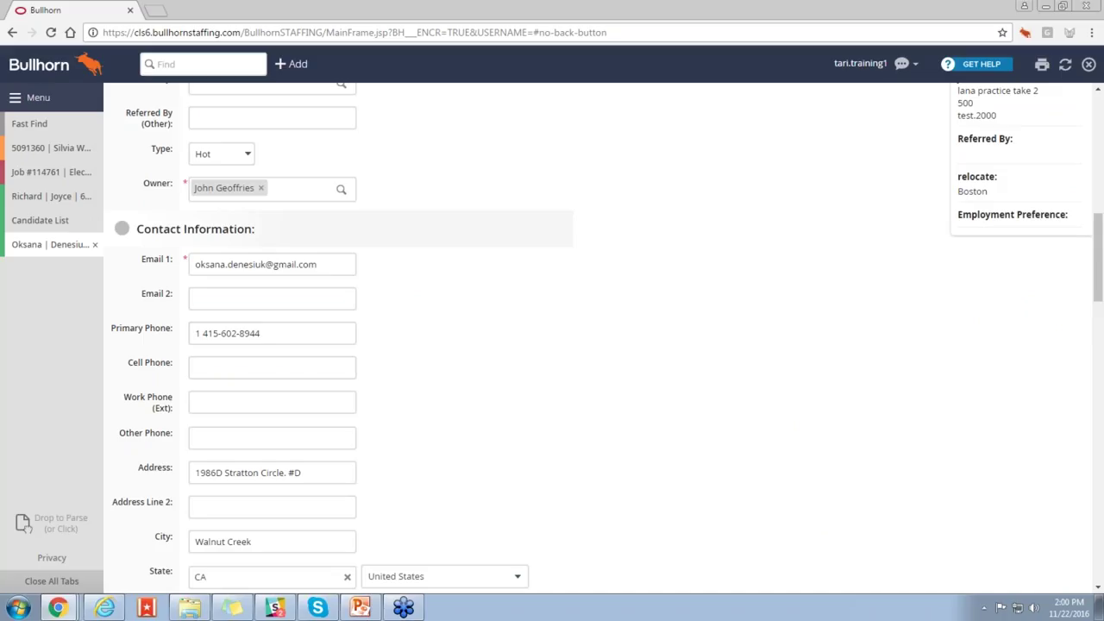
click(95, 245)
click(354, 104)
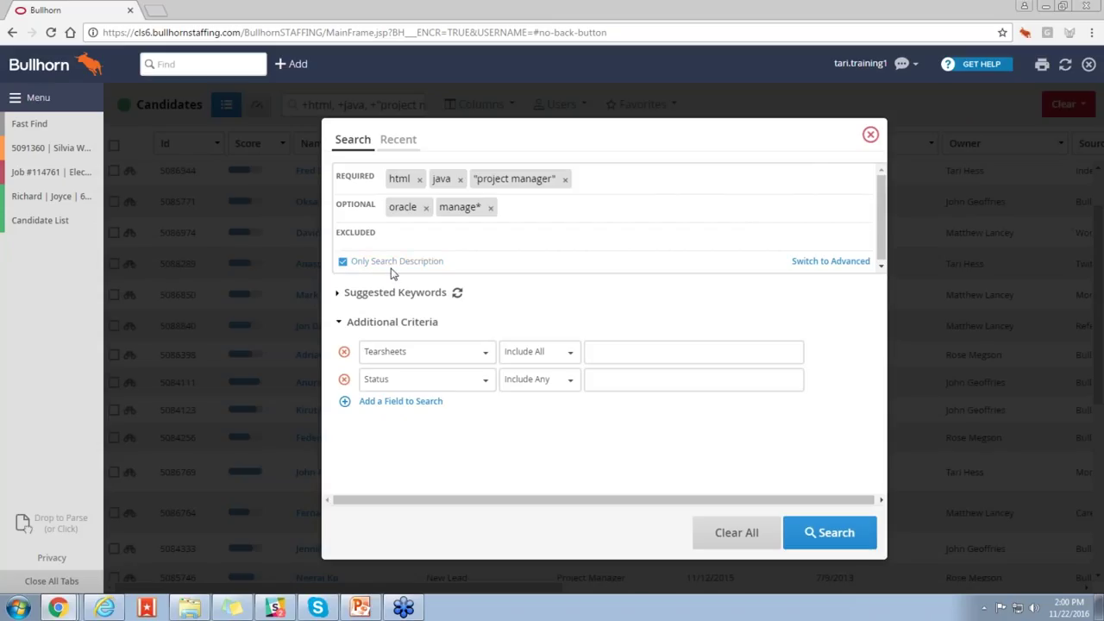
Step: Toggle the keywords to Advanced and back to Basic, then rerun the html, java, "project manager" search
click(804, 262)
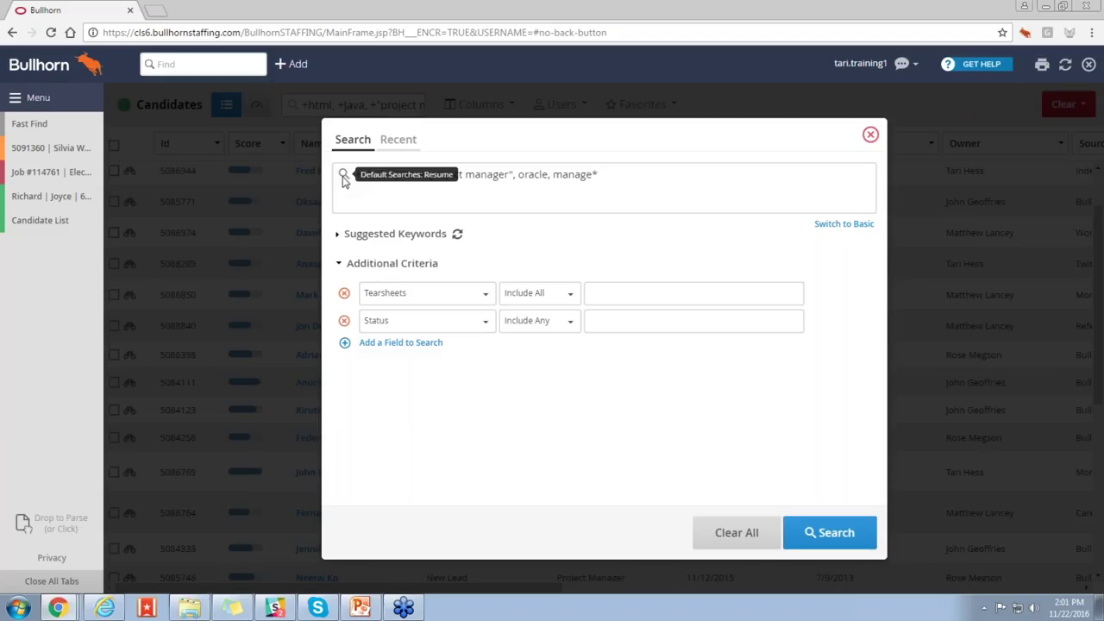
click(830, 226)
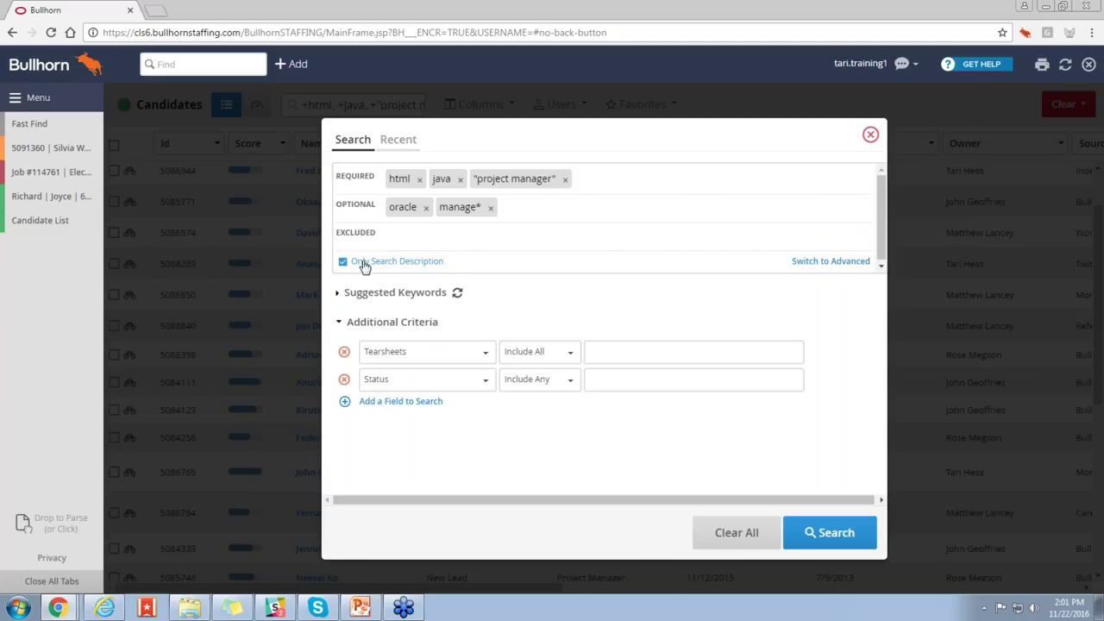
click(844, 542)
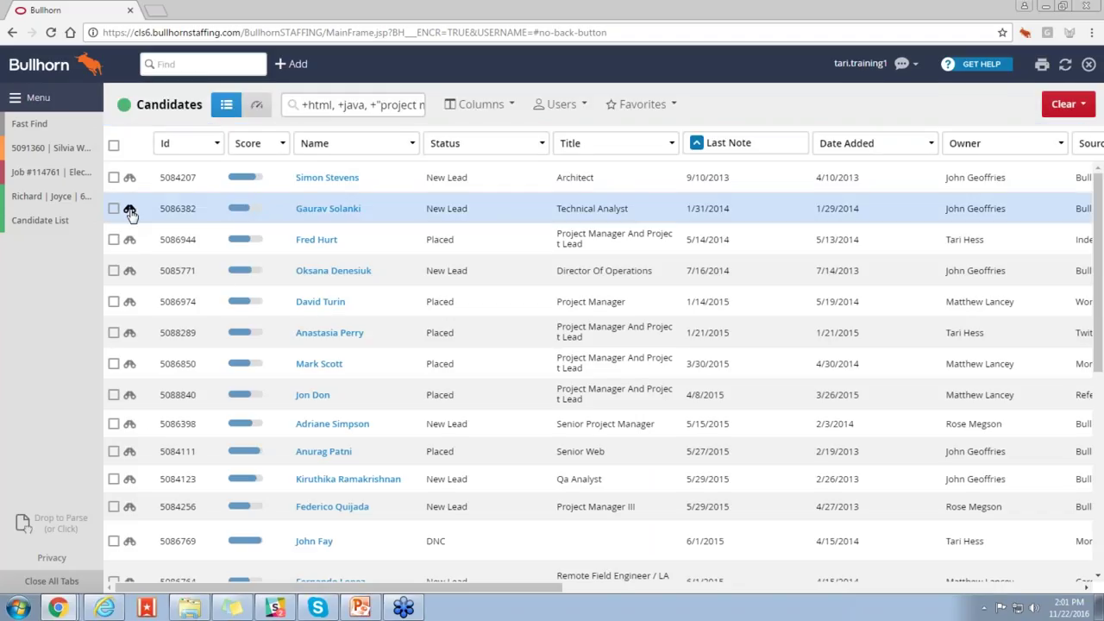
Step: Preview the second-row Technical Analyst's resume and scroll through its highlighted keywords
click(129, 211)
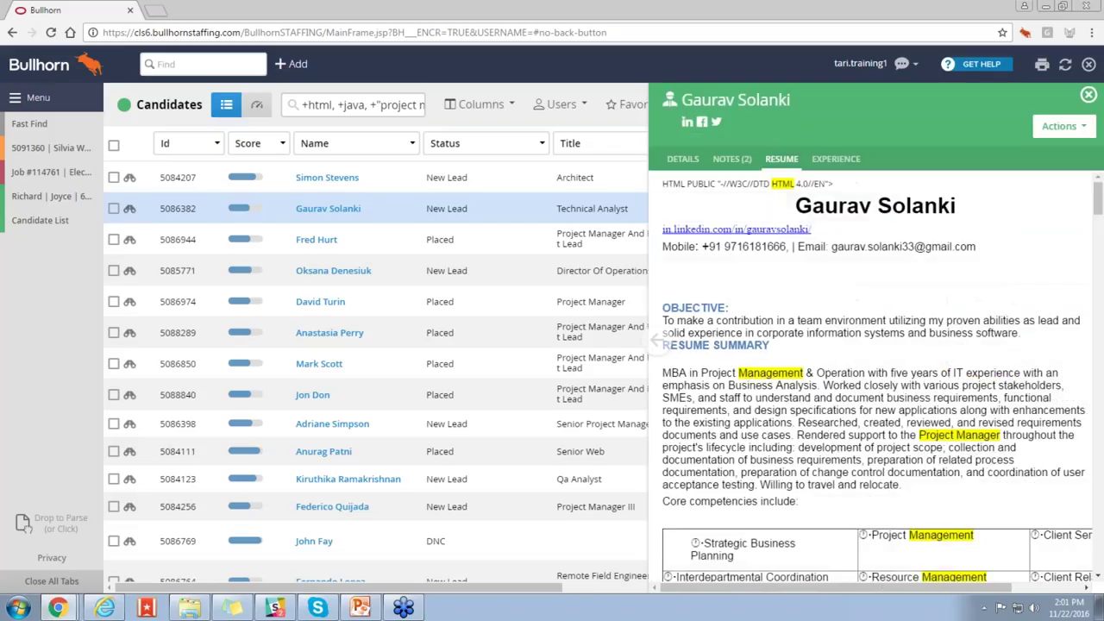
scroll(835, 342, down, 1)
scroll(835, 342, down, 1)
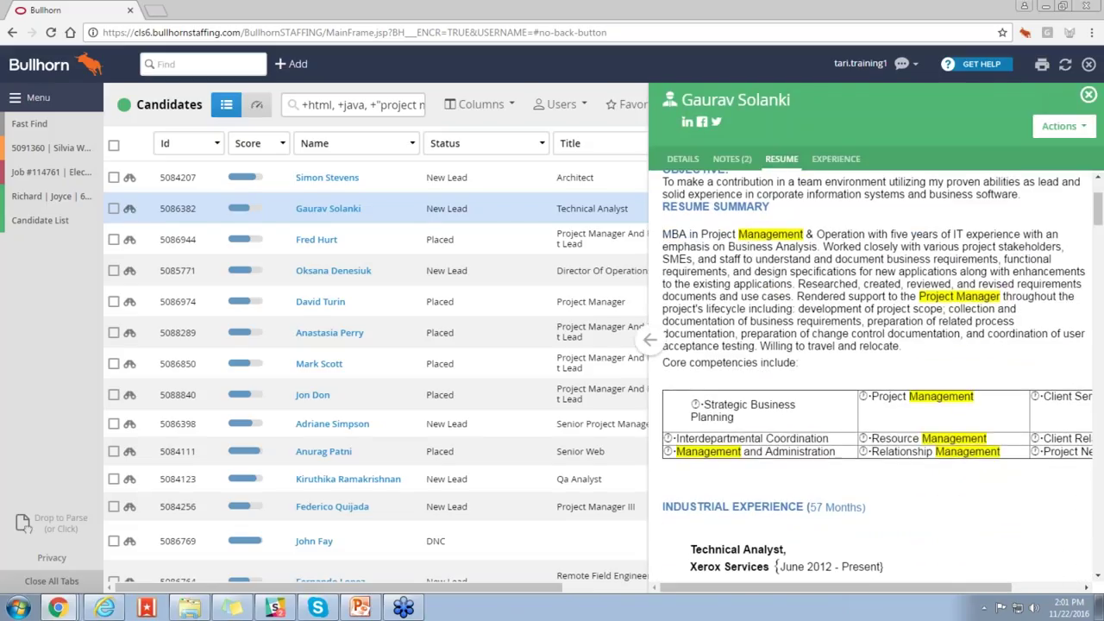
scroll(835, 341, down, 1)
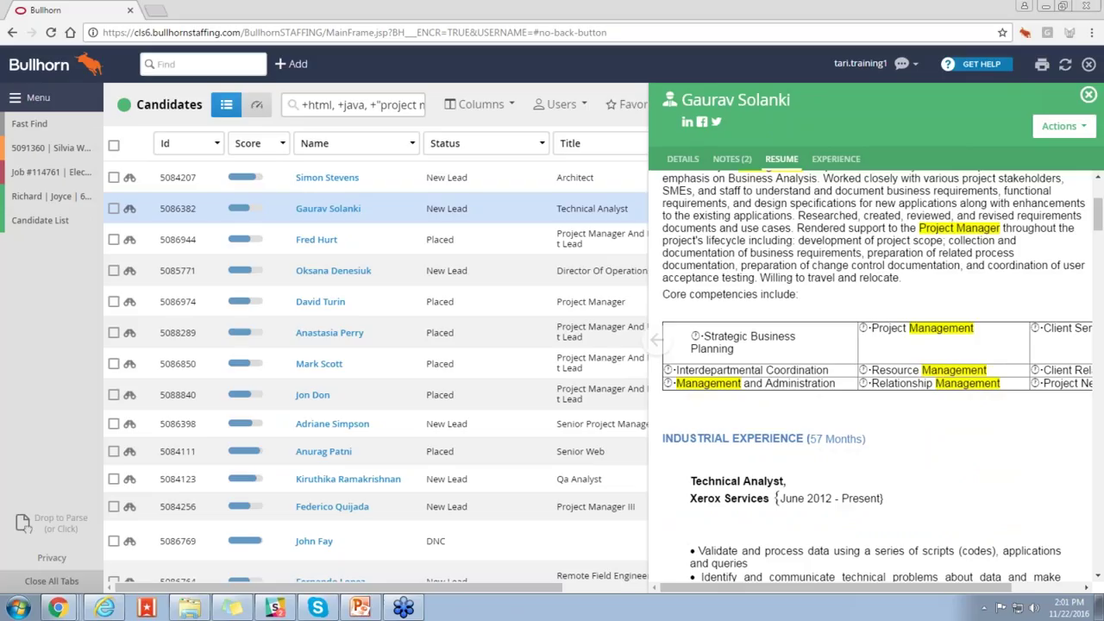
Step: Reopen the keyword criteria in Advanced mode and place the cursor after "oracle," in the query
click(339, 112)
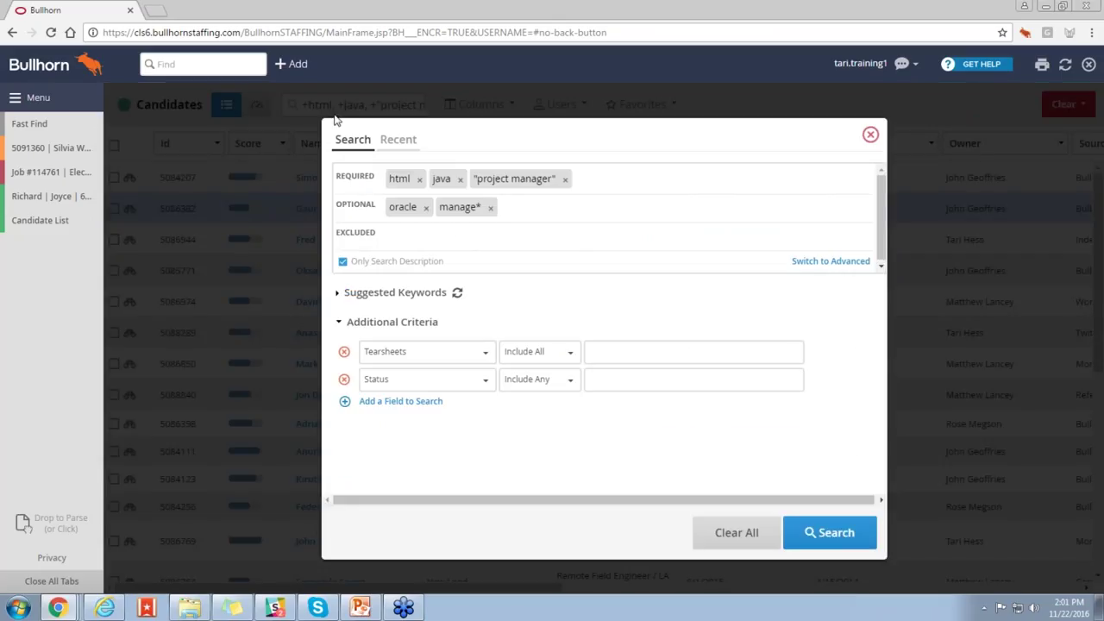
click(859, 262)
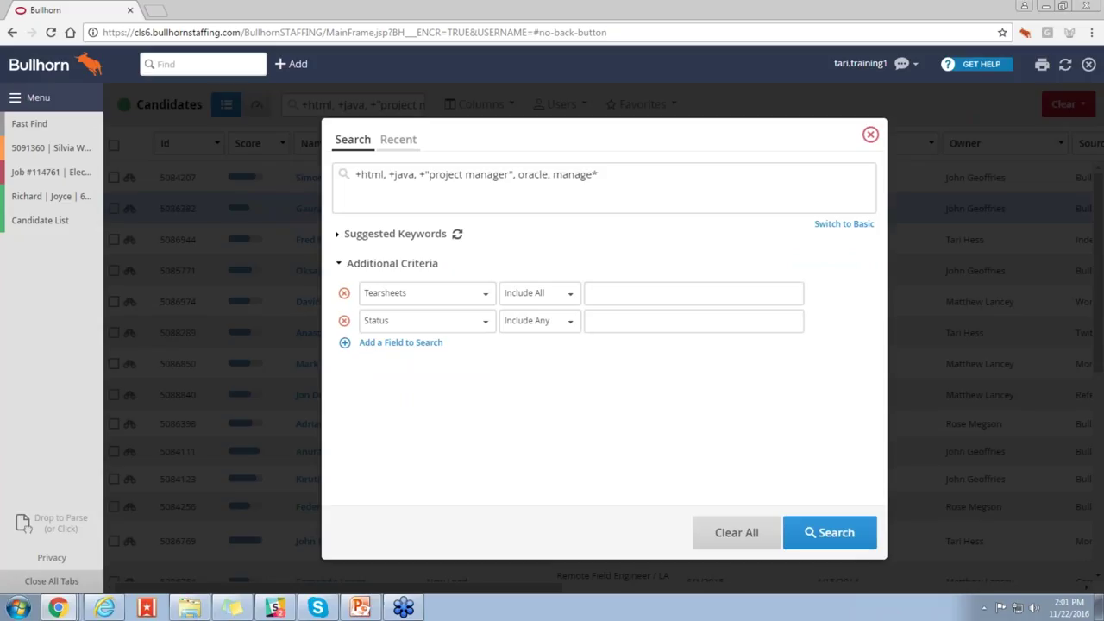
click(550, 197)
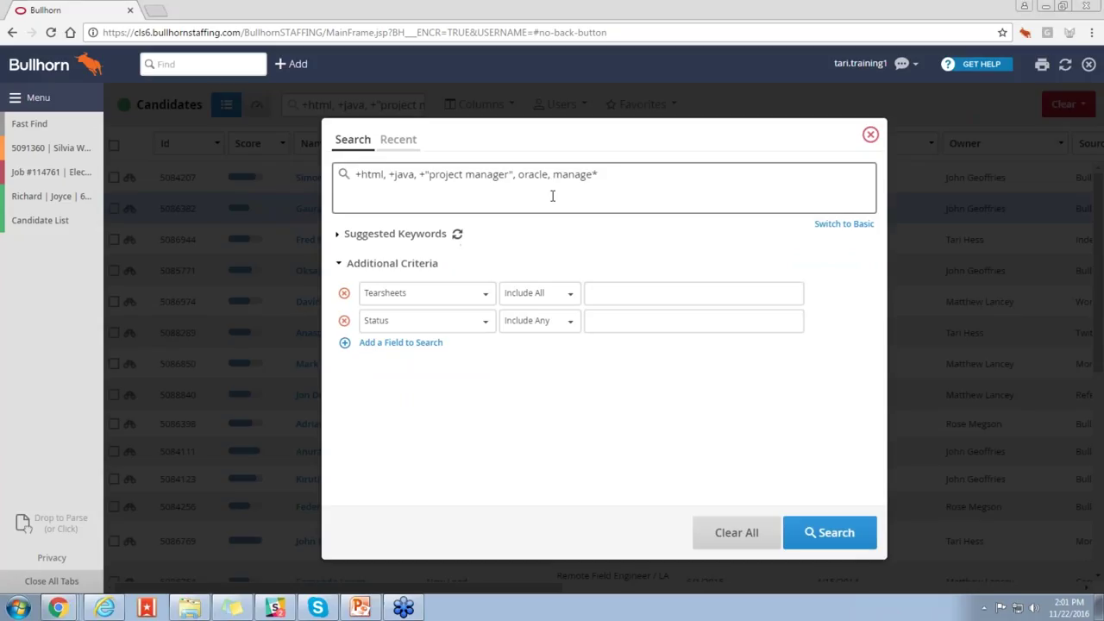